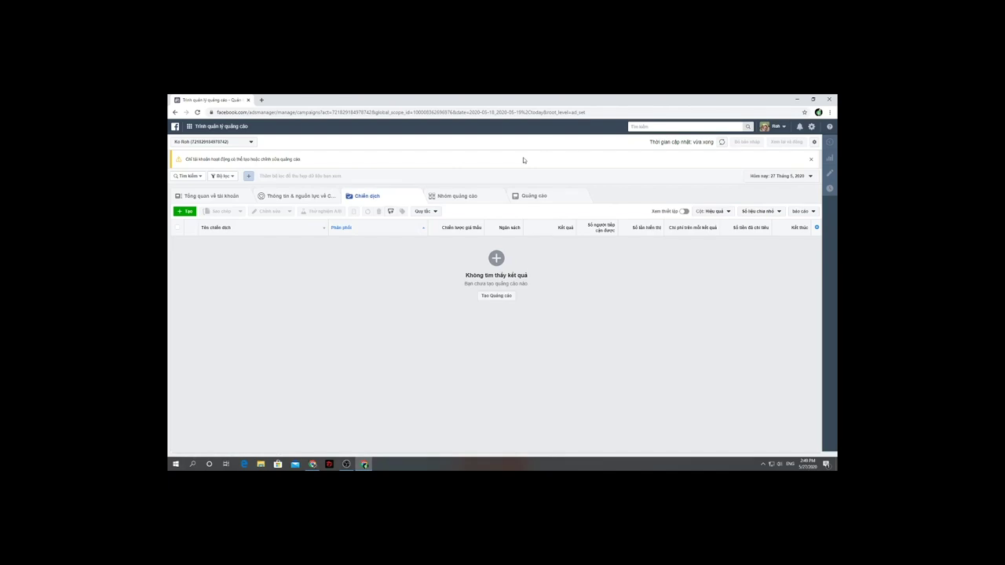
Step: Start a new campaign named "Đồ Gia Dụng 14:50" and keep Đấu giá as its buying type
{"action": "left_click", "coordinate": [194, 212]}
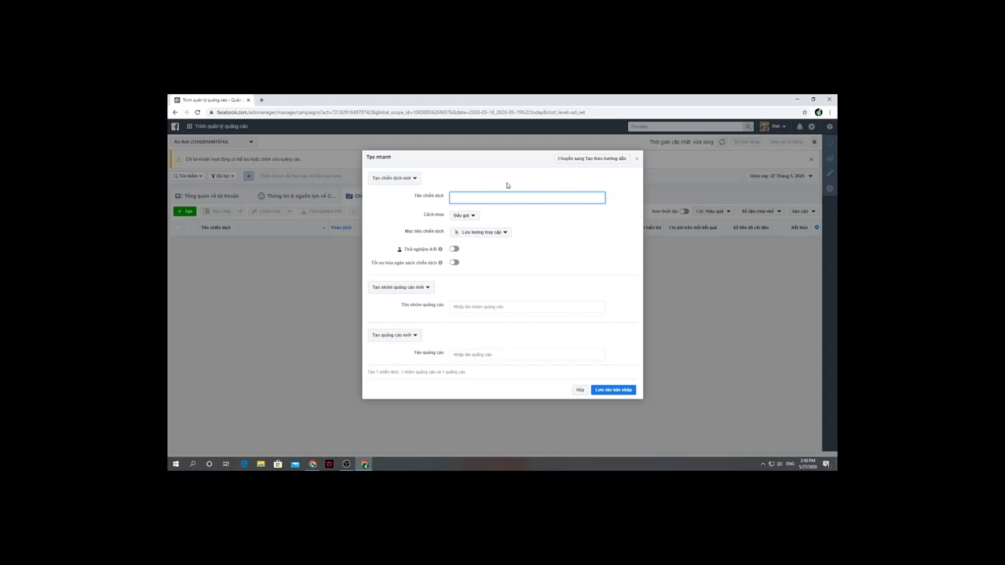
{"action": "left_click", "coordinate": [497, 206]}
{"action": "left_click", "coordinate": [497, 199]}
{"action": "key", "text": "ctrl+a"}
{"action": "left_click", "coordinate": [465, 215]}
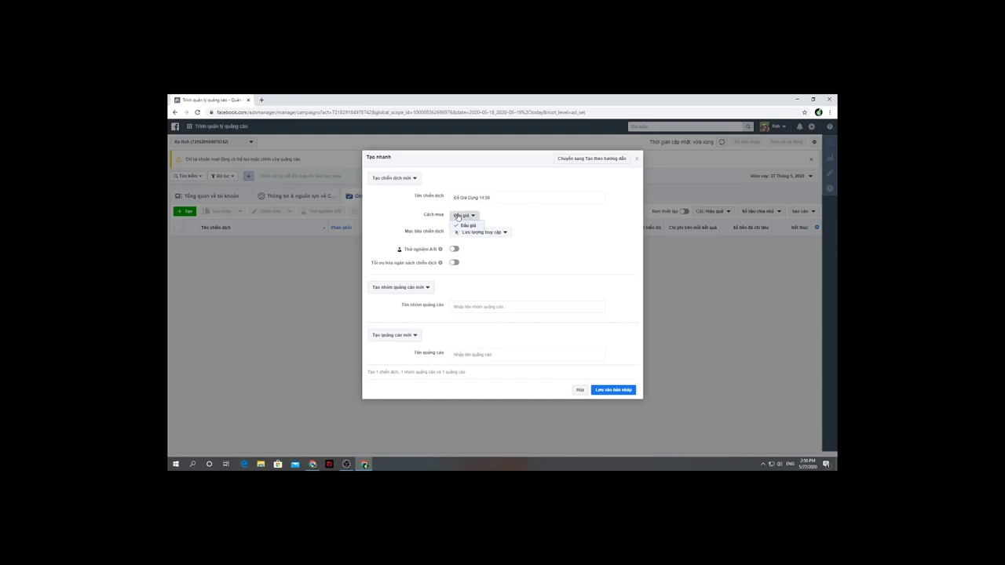
{"action": "left_click", "coordinate": [455, 217]}
Step: Set the campaign objective to Tin nhắn
{"action": "left_click_drag", "start_coordinate": [409, 236], "coordinate": [434, 234]}
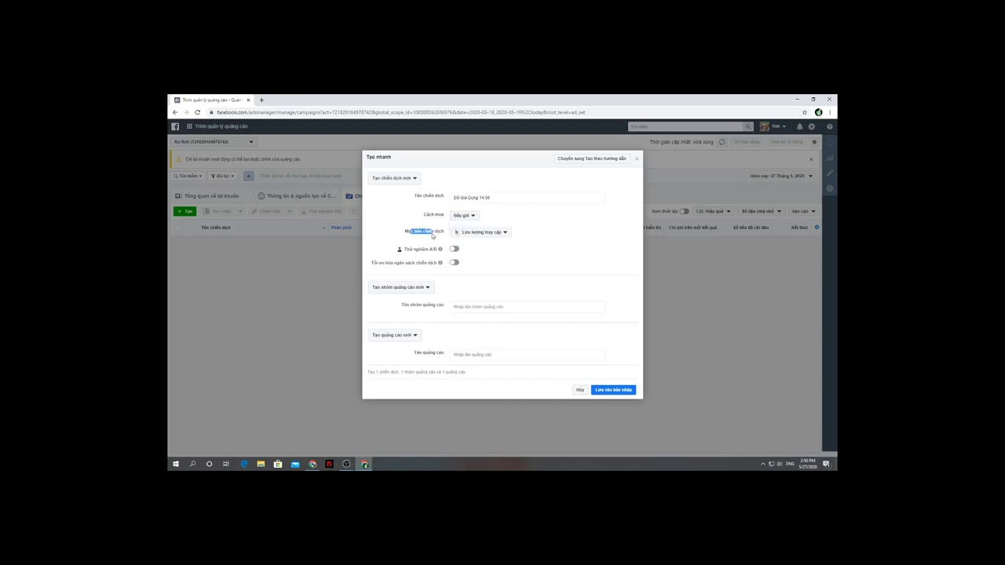
{"action": "left_click", "coordinate": [540, 228]}
{"action": "left_click", "coordinate": [502, 232]}
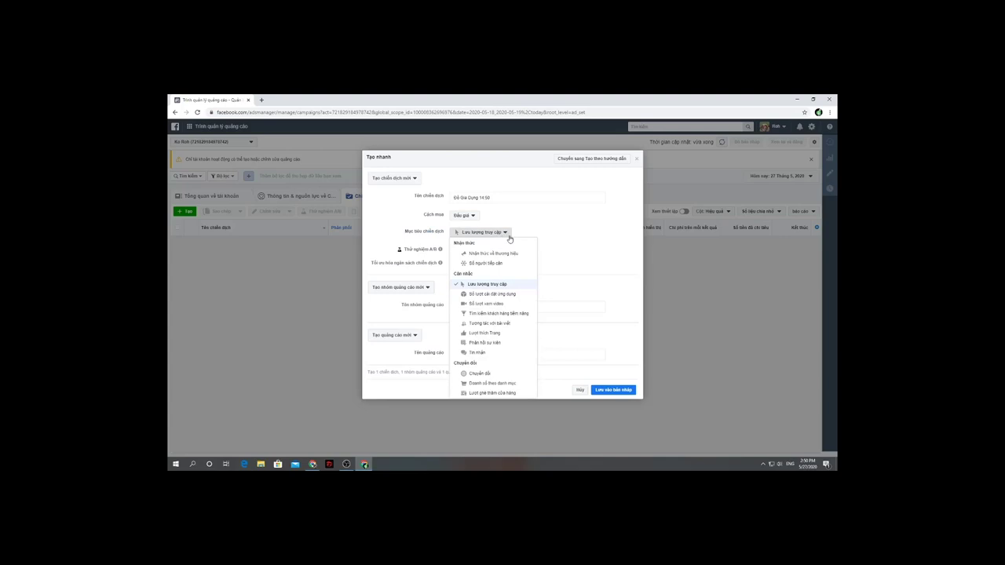
{"action": "left_click", "coordinate": [478, 353]}
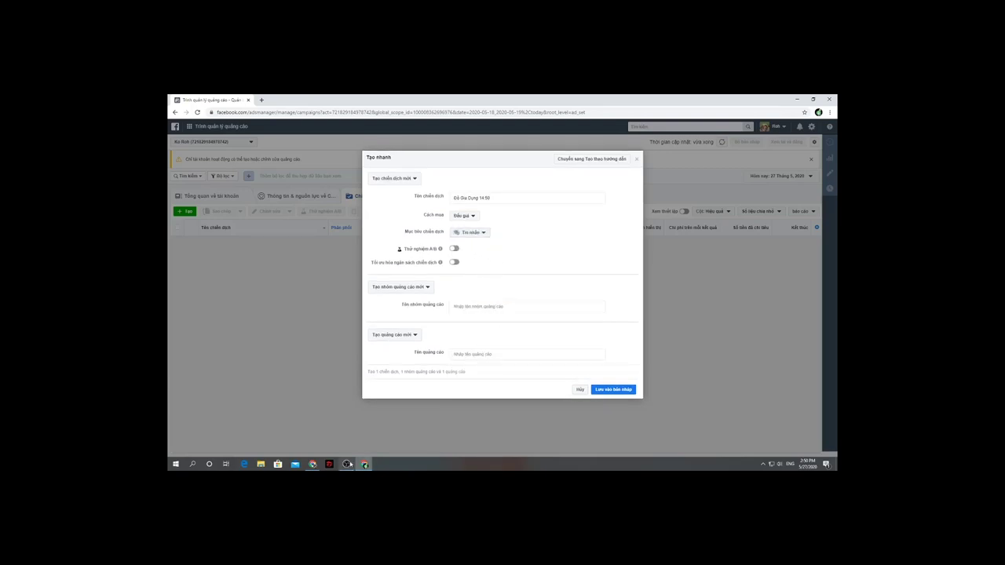
Step: Try Tương tác với bài viết as the campaign objective, and return it to Tin nhắn
{"action": "left_click", "coordinate": [346, 464]}
{"action": "left_click", "coordinate": [346, 465]}
{"action": "left_click", "coordinate": [483, 234]}
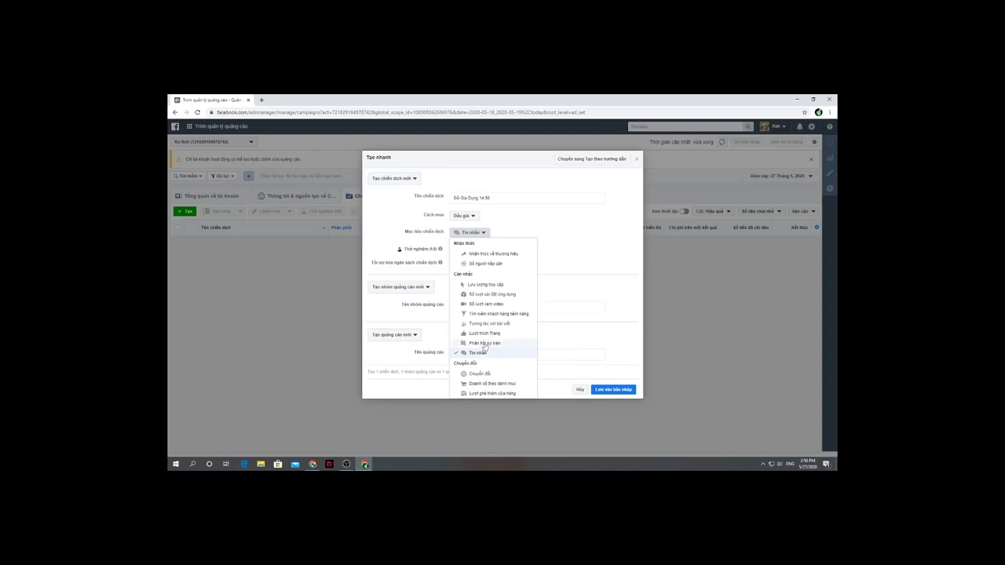
{"action": "left_click", "coordinate": [490, 325]}
{"action": "left_click", "coordinate": [478, 226]}
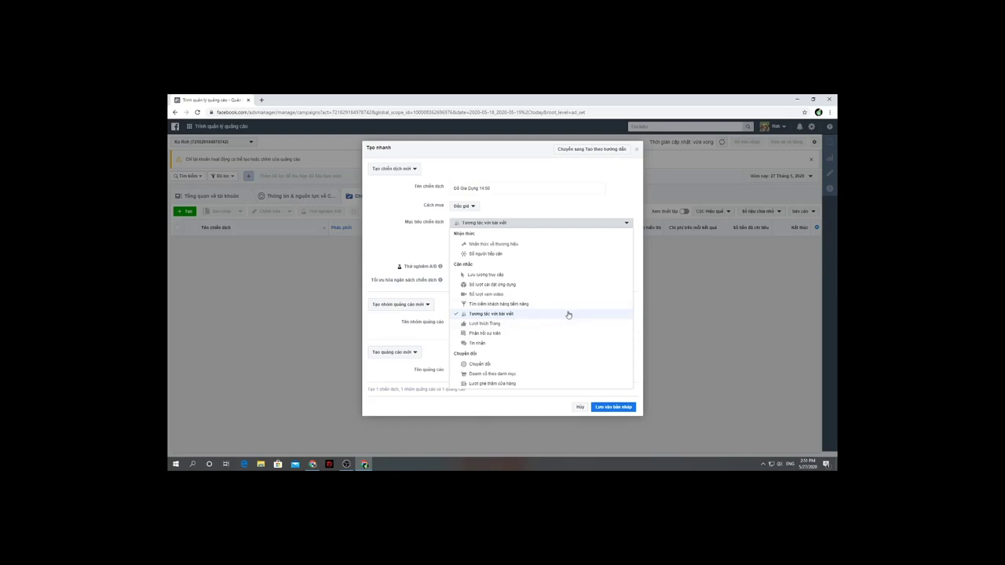
{"action": "left_click", "coordinate": [484, 343]}
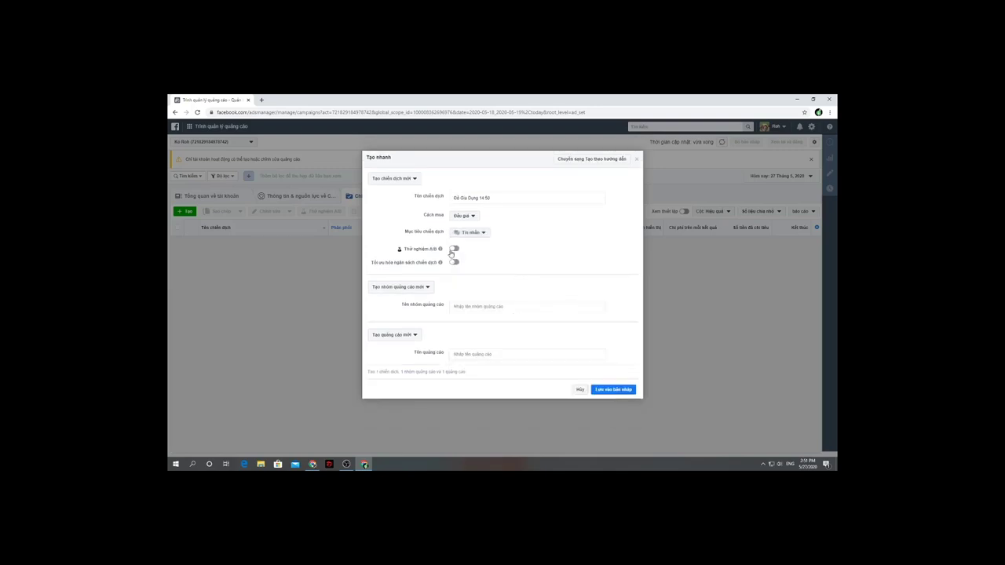
Step: Leave the A/B test off and turn on campaign budget optimization
{"action": "left_click_drag", "start_coordinate": [409, 249], "coordinate": [438, 249]}
{"action": "left_click", "coordinate": [394, 240]}
{"action": "mouse_move", "coordinate": [439, 264]}
{"action": "left_click", "coordinate": [456, 263]}
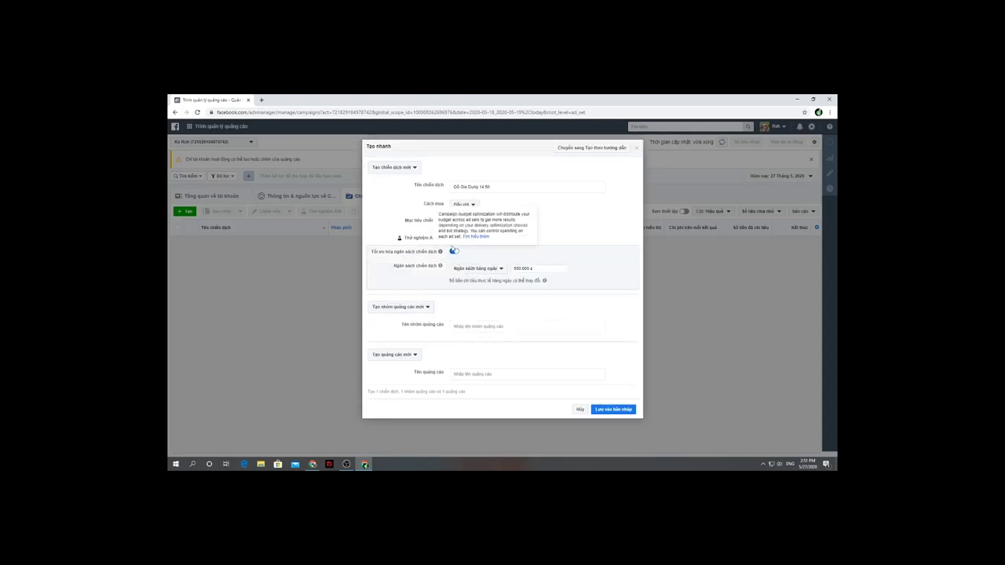
Step: Keep the campaign budget type as Ngân sách hàng ngày and set the amount to 50.000 đ
{"action": "double_click", "coordinate": [518, 268]}
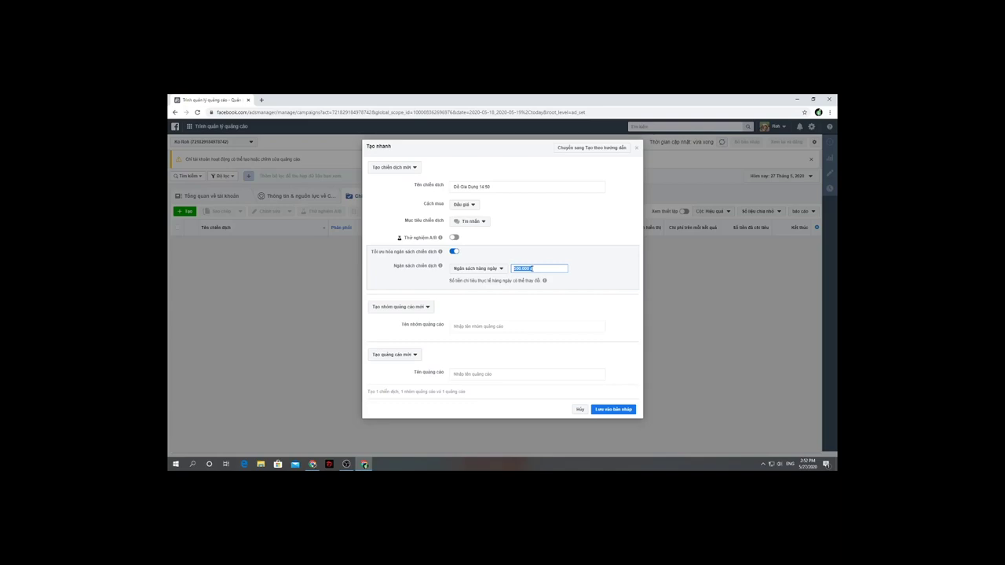
{"action": "left_click", "coordinate": [500, 269]}
{"action": "left_click", "coordinate": [485, 279]}
{"action": "left_click", "coordinate": [486, 270]}
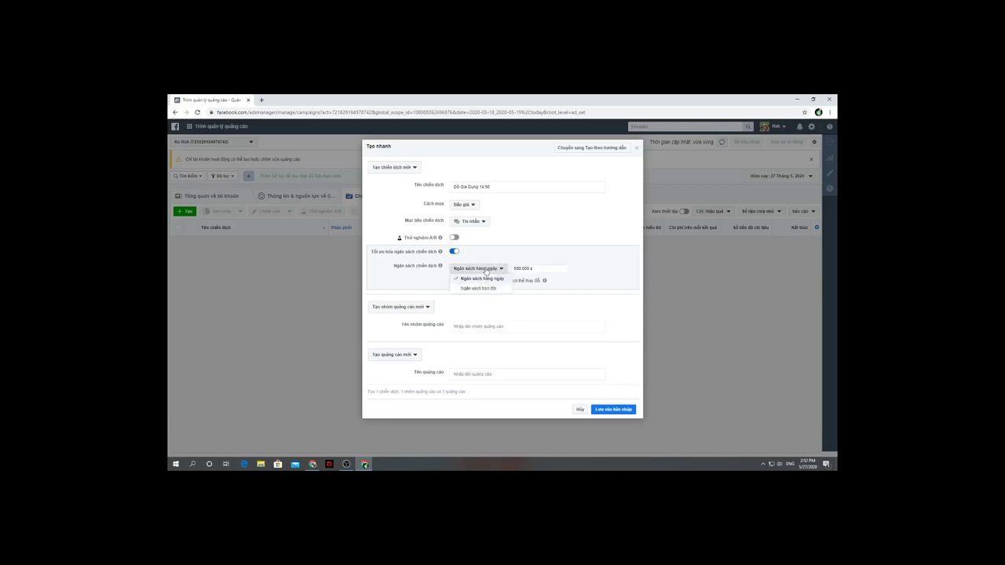
{"action": "left_click", "coordinate": [523, 269]}
{"action": "triple_click", "coordinate": [524, 269]}
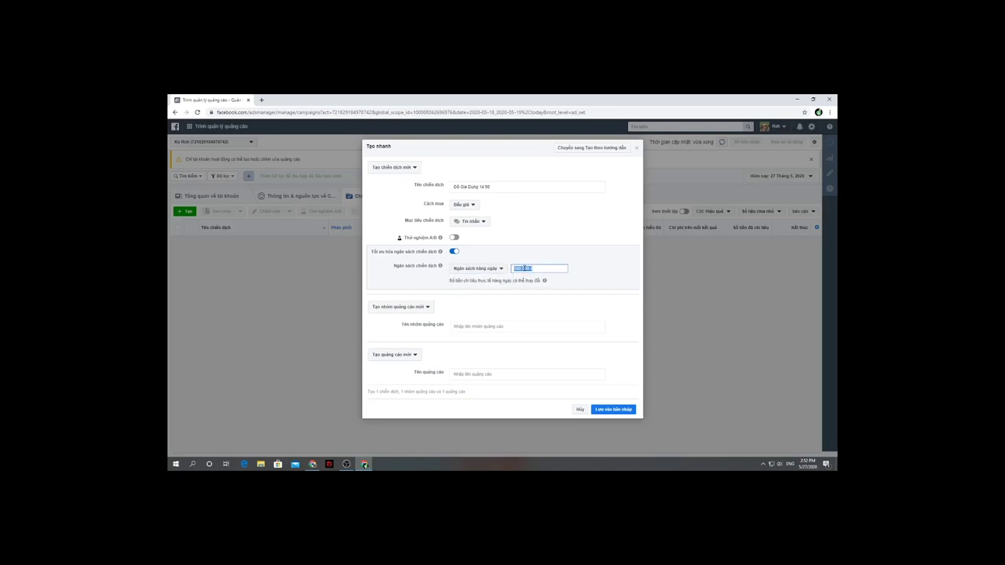
{"action": "type", "text": "2"}
{"action": "key", "text": "BackSpace"}
{"action": "type", "text": "50.000 đ"}
{"action": "left_click", "coordinate": [435, 257]}
Step: Copy the campaign name "Đồ Gia Dụng 14:50" into the ad set name
{"action": "left_click", "coordinate": [482, 187]}
{"action": "key", "text": "ctrl+a"}
{"action": "right_click", "coordinate": [482, 187]}
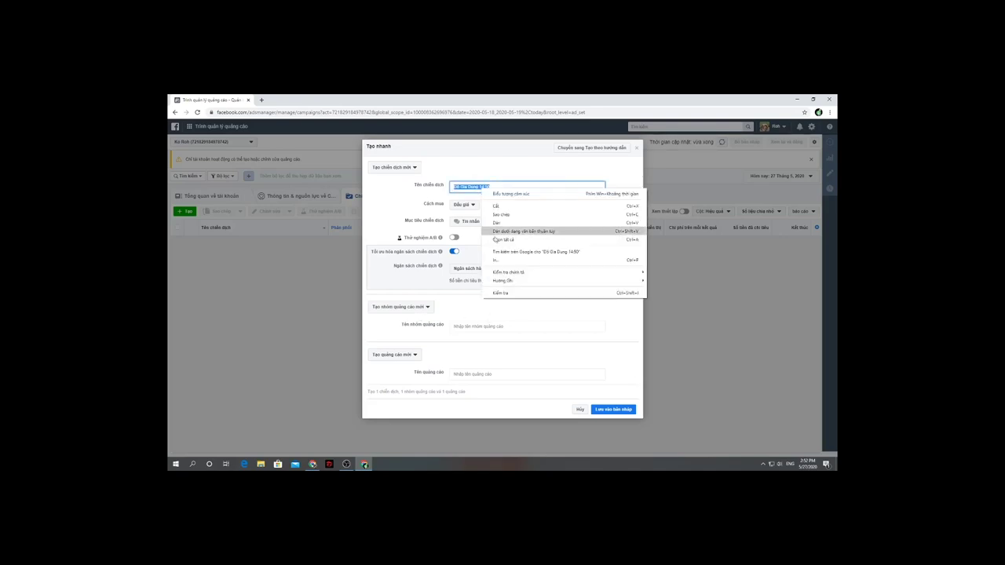
{"action": "left_click", "coordinate": [501, 216]}
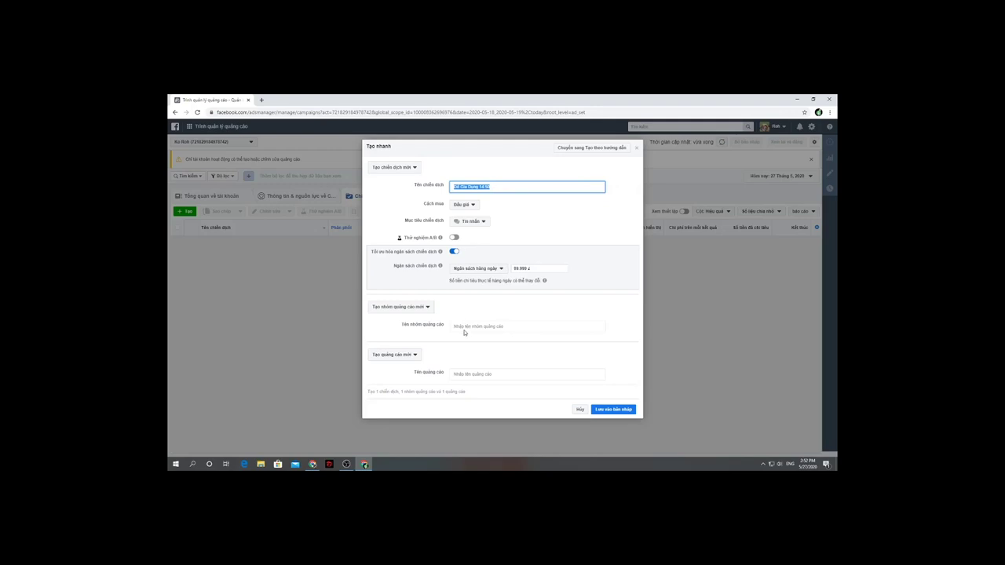
{"action": "left_click", "coordinate": [464, 332]}
{"action": "right_click", "coordinate": [463, 329]}
{"action": "right_click", "coordinate": [462, 326]}
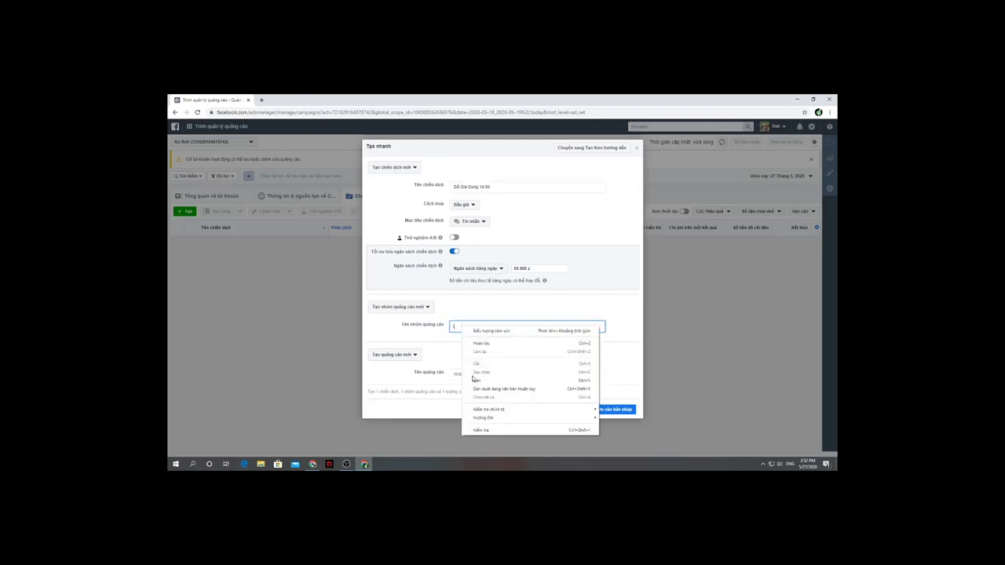
{"action": "left_click", "coordinate": [474, 380]}
Step: Give the ad the same copied name and save the campaign, ad set and ad as drafts
{"action": "left_click", "coordinate": [477, 375]}
{"action": "right_click", "coordinate": [476, 375]}
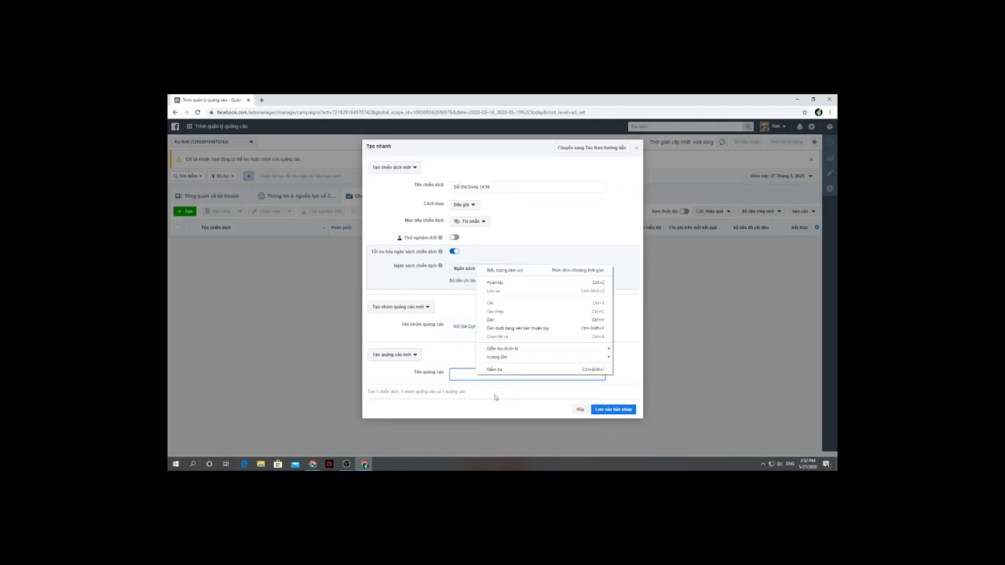
{"action": "left_click", "coordinate": [509, 320]}
{"action": "left_click", "coordinate": [626, 410]}
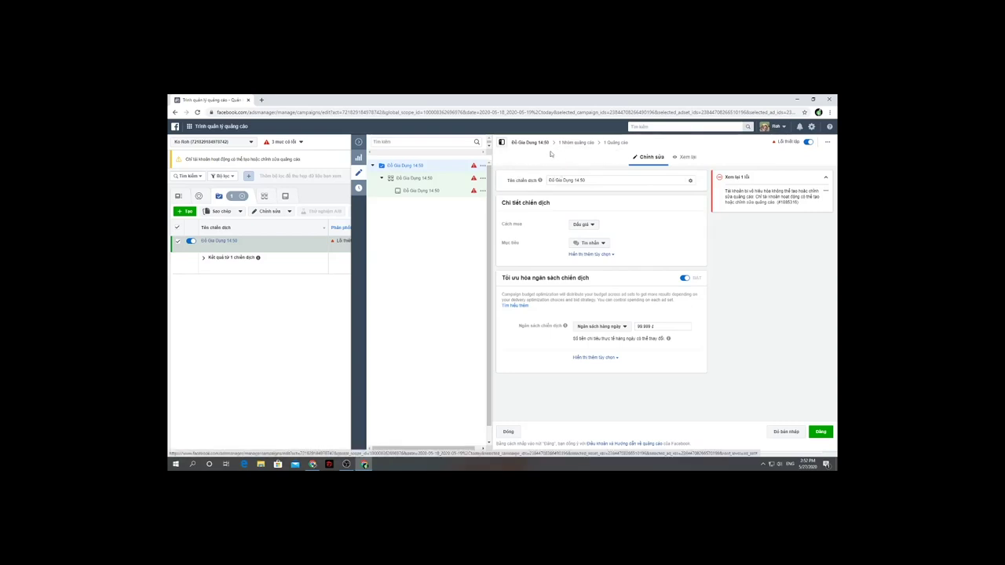
Step: Open the ad set's settings and review its schedule, audience section and potential audience size
{"action": "left_click_drag", "start_coordinate": [510, 202], "coordinate": [541, 203]}
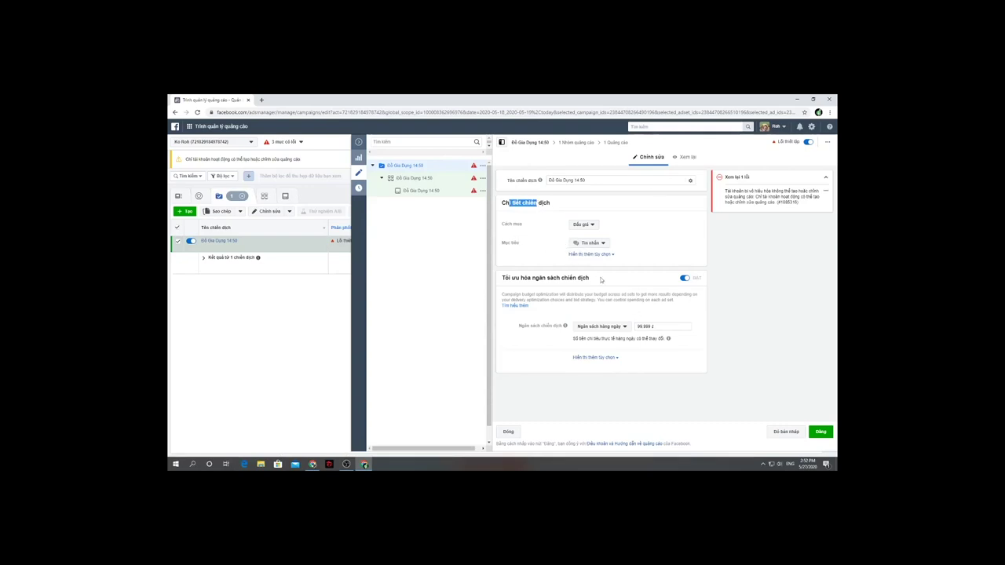
{"action": "left_click", "coordinate": [584, 144]}
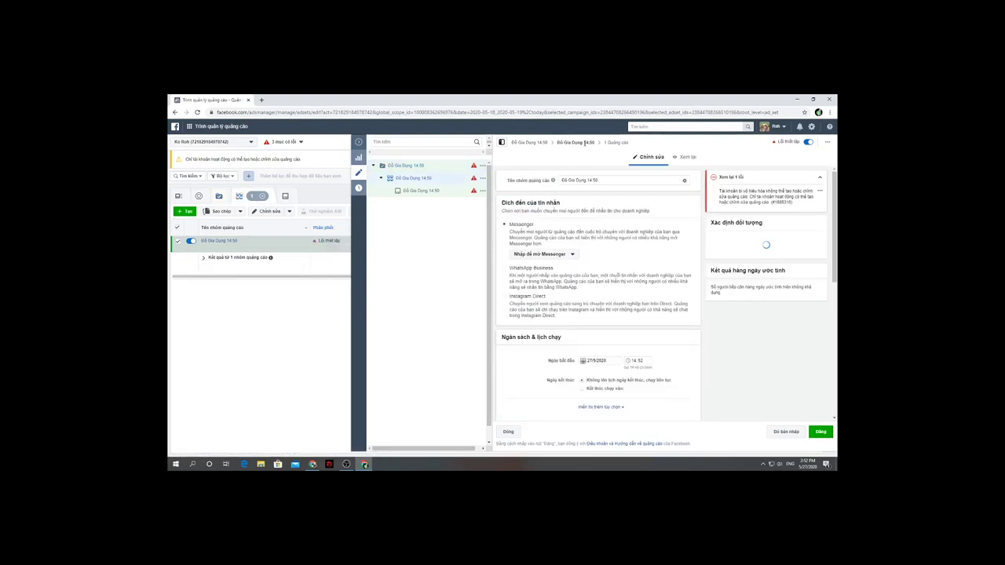
{"action": "scroll", "coordinate": [625, 267], "scroll_direction": "down", "scroll_amount": 3}
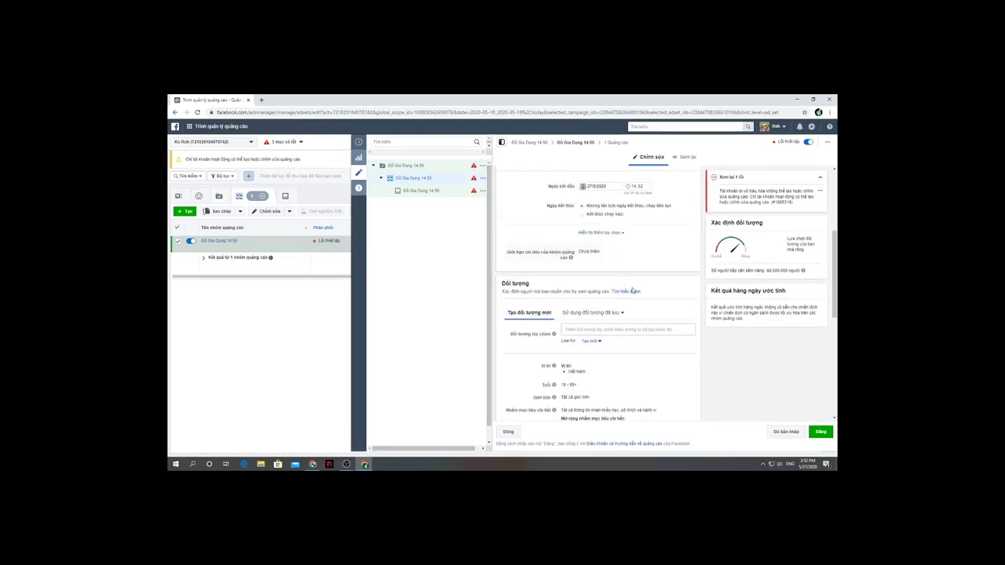
{"action": "scroll", "coordinate": [638, 305], "scroll_direction": "down", "scroll_amount": 1}
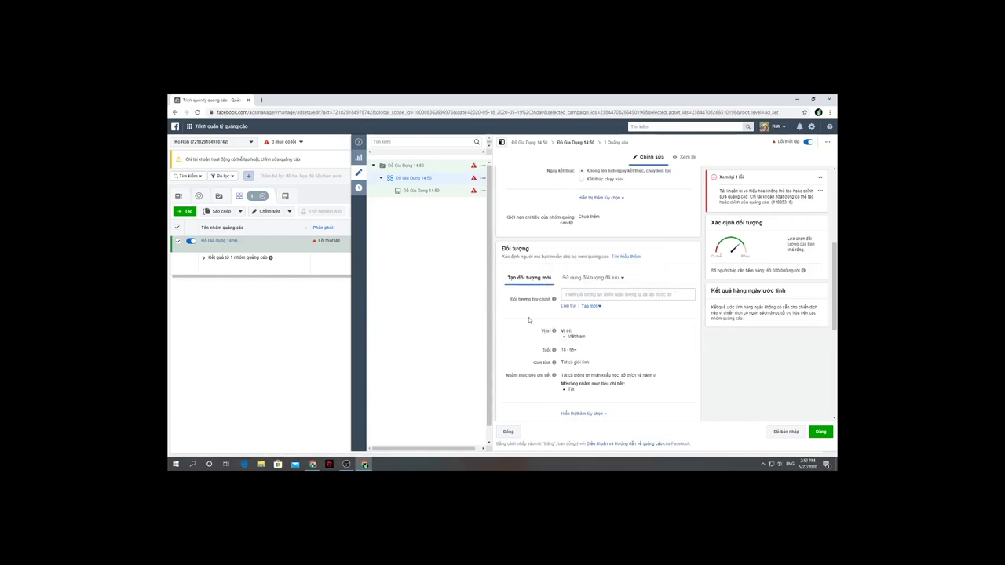
{"action": "mouse_move", "coordinate": [803, 270]}
{"action": "left_click_drag", "start_coordinate": [728, 271], "coordinate": [784, 271]}
{"action": "left_click", "coordinate": [738, 276]}
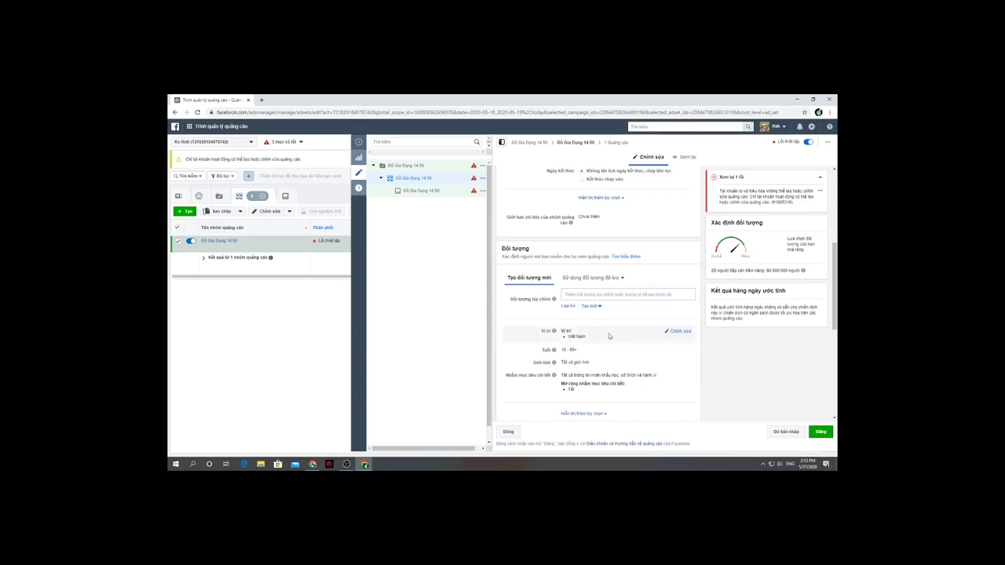
Step: Set the ad set's location targeting to "Những người sống tại vị trí này" and open the entry for adding more locations
{"action": "left_click", "coordinate": [680, 332]}
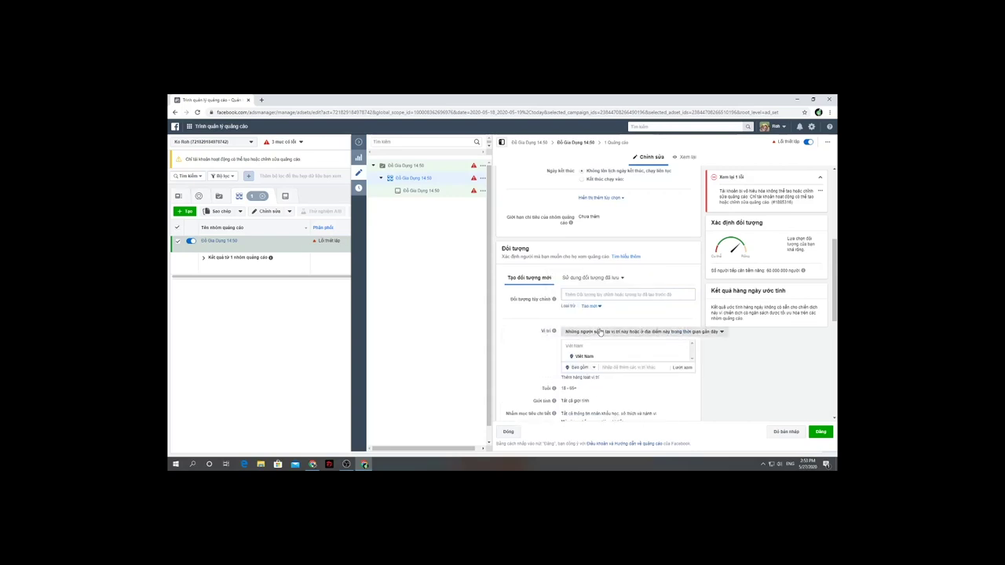
{"action": "left_click", "coordinate": [601, 332]}
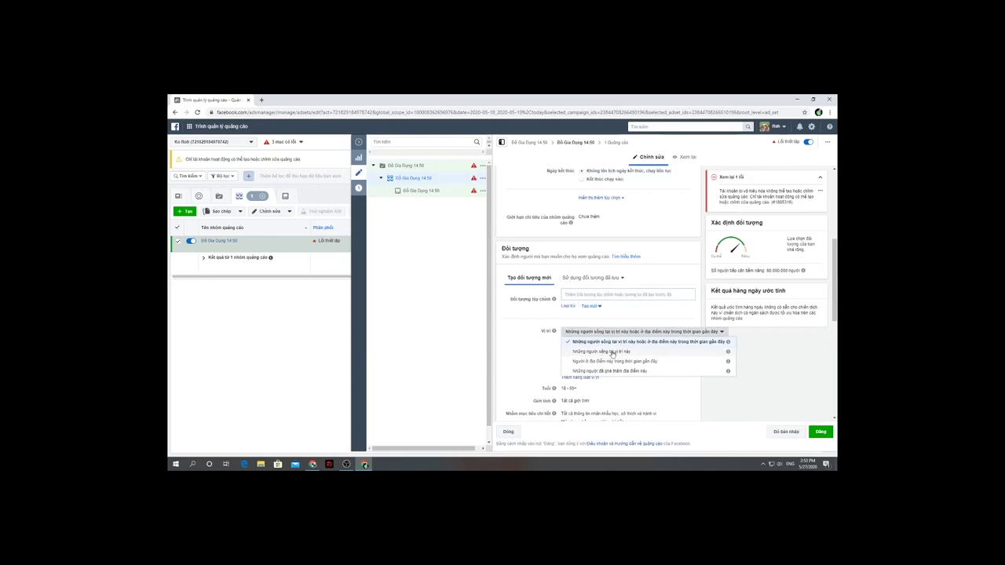
{"action": "left_click", "coordinate": [609, 353]}
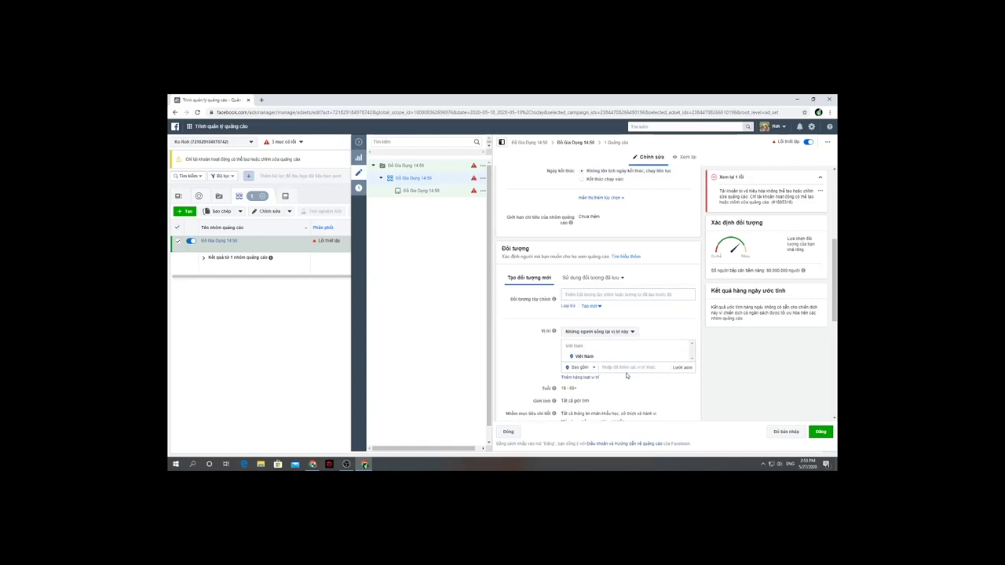
{"action": "left_click", "coordinate": [614, 366]}
{"action": "scroll", "coordinate": [527, 331], "scroll_direction": "down", "scroll_amount": 2}
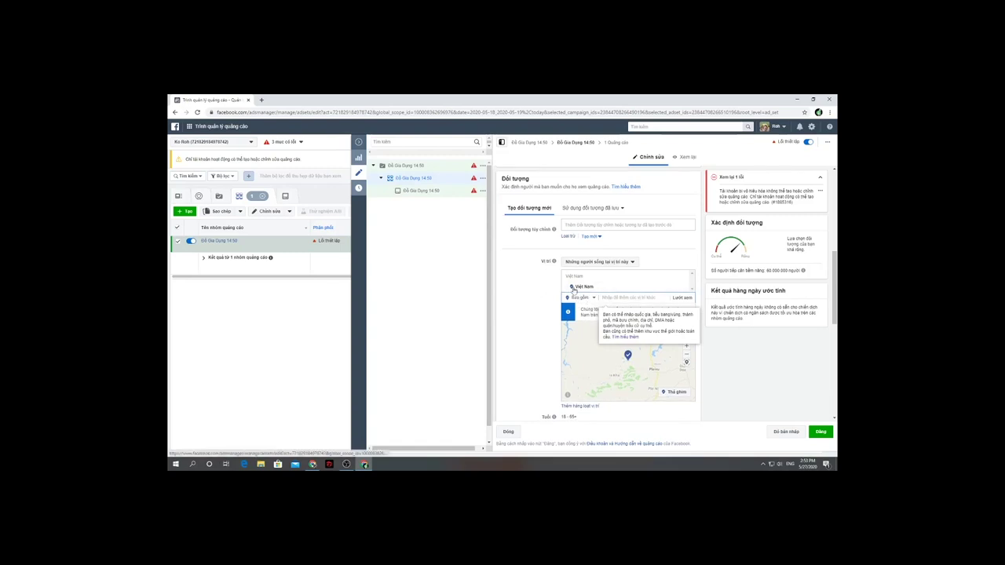
Step: Search for "google trends" in a new browser tab and open the Google Trends site
{"action": "left_click", "coordinate": [262, 100]}
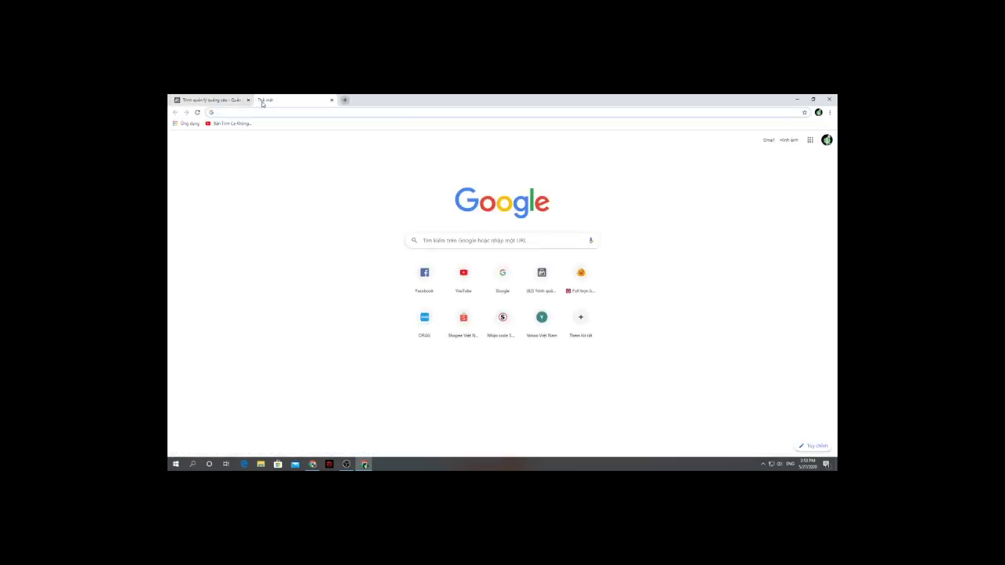
{"action": "type", "text": "gol"}
{"action": "key", "text": "BackSpace"}
{"action": "type", "text": "o"}
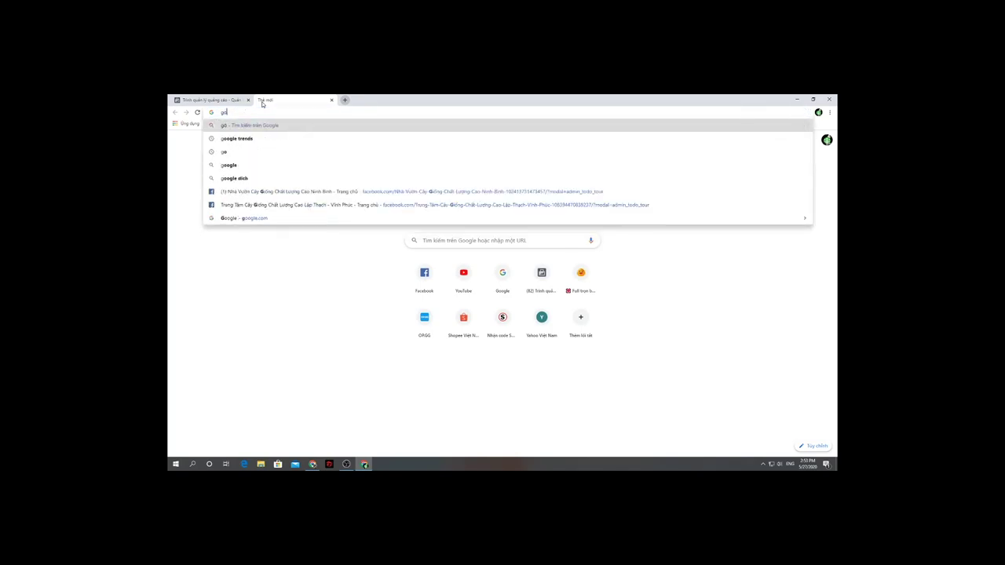
{"action": "type", "text": "gle trends"}
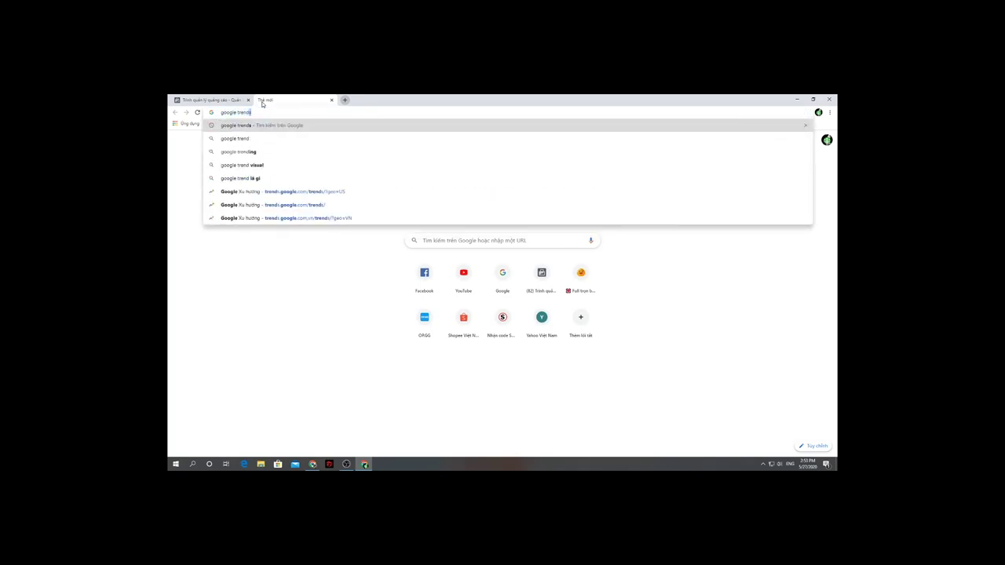
{"action": "key", "text": "Return"}
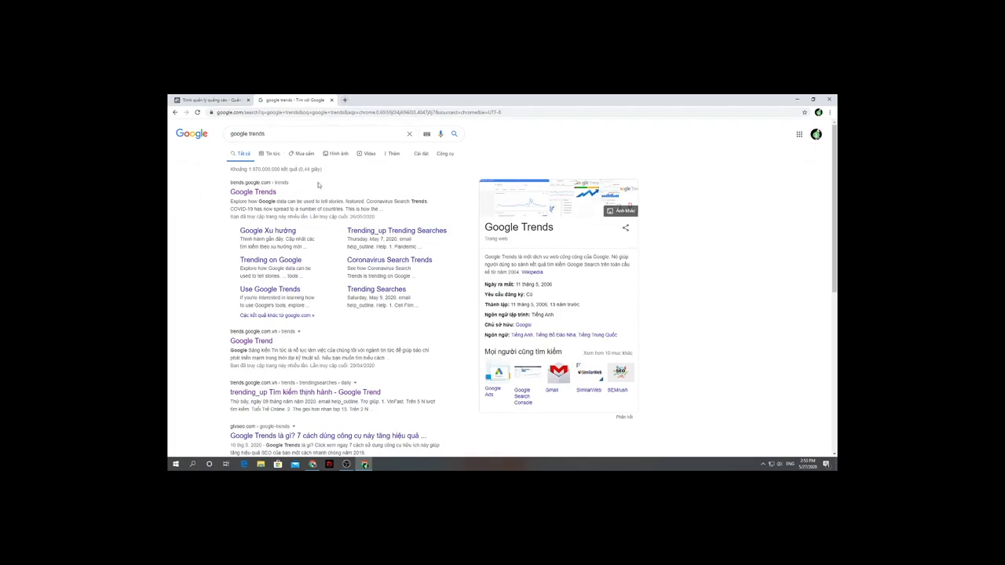
{"action": "left_click", "coordinate": [246, 194]}
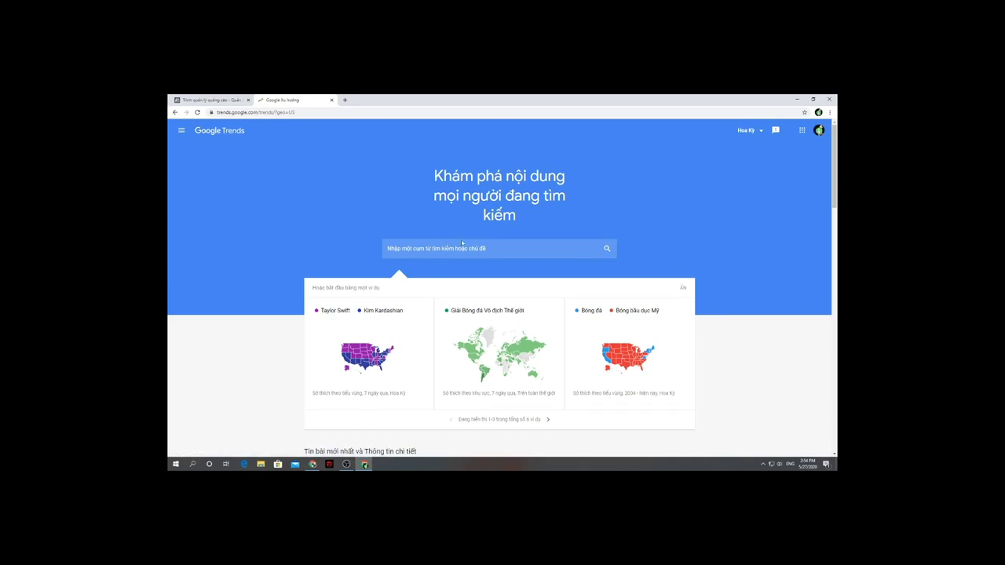
Step: Search Google Trends for "đồ gia dụng" and set the region to Việt Nam
{"action": "left_click", "coordinate": [464, 250]}
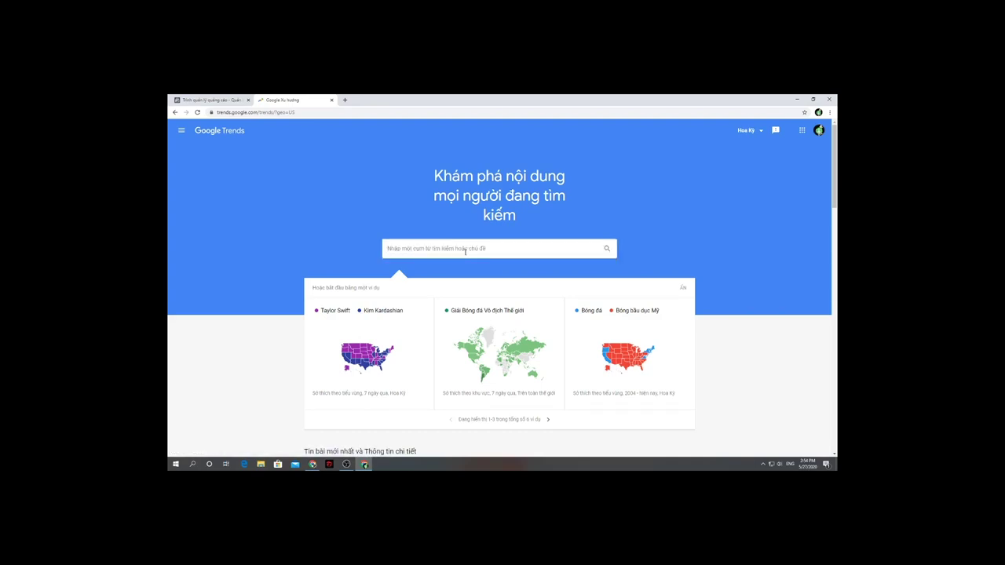
{"action": "type", "text": "thị"}
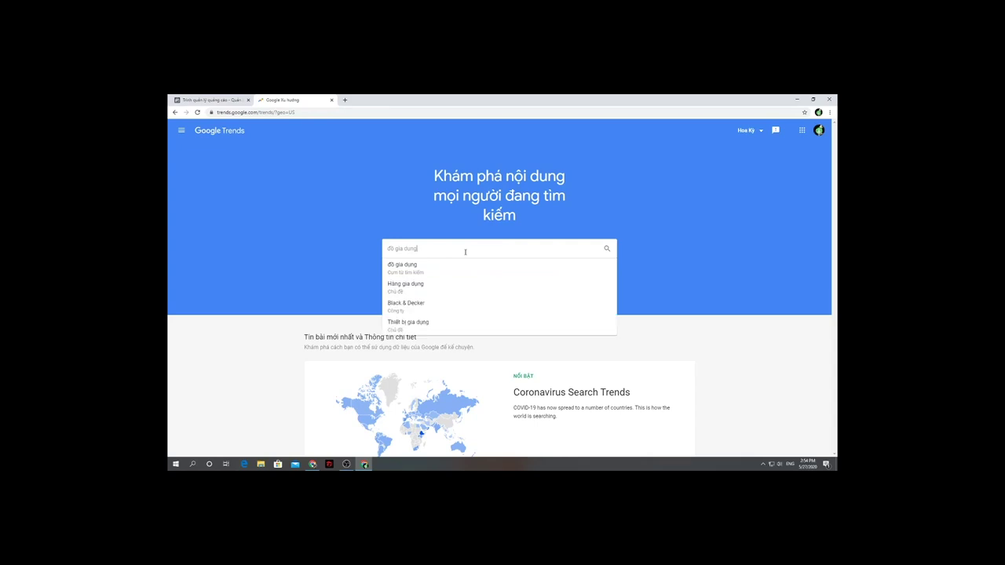
{"action": "left_click", "coordinate": [408, 269]}
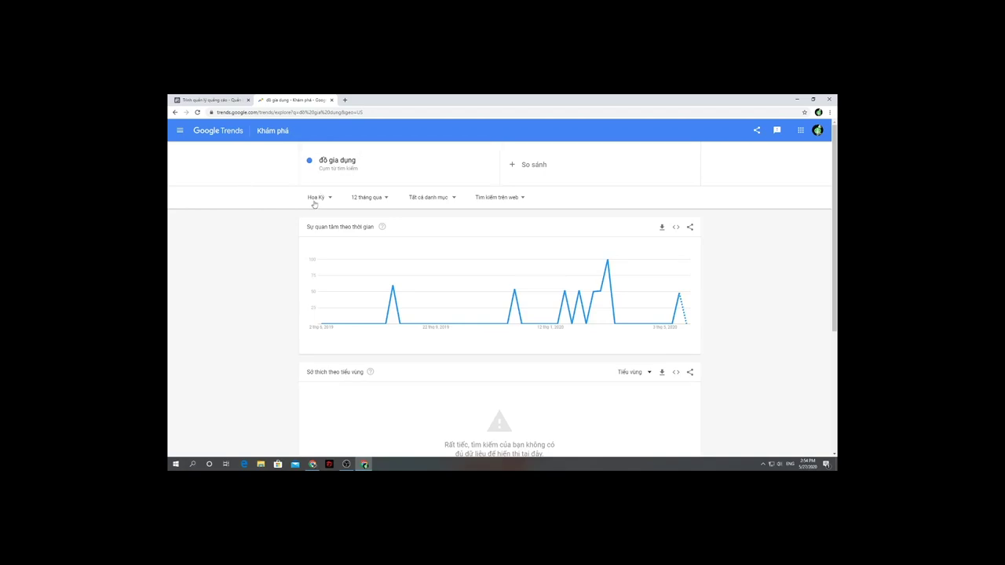
{"action": "left_click", "coordinate": [316, 198]}
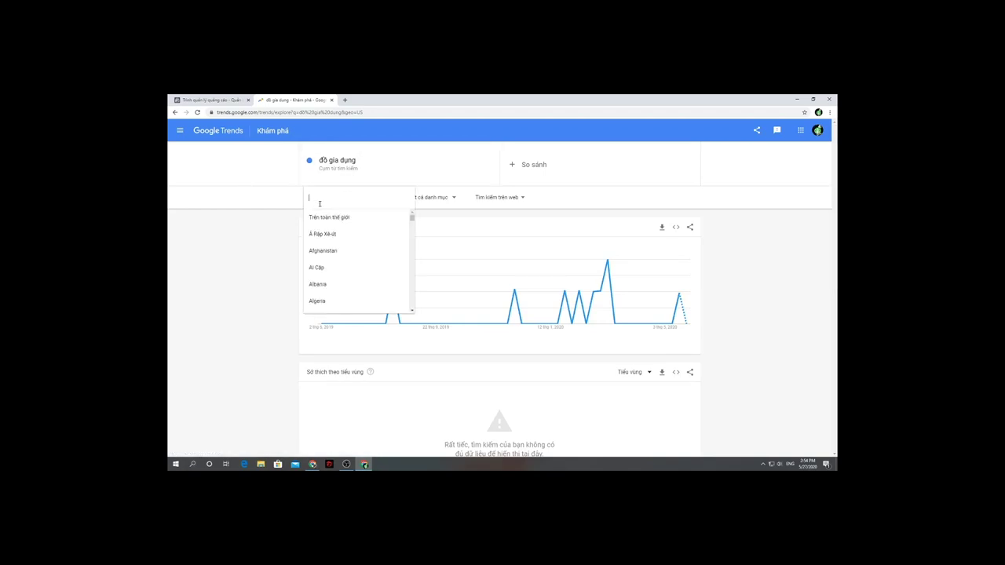
{"action": "type", "text": "việt nam"}
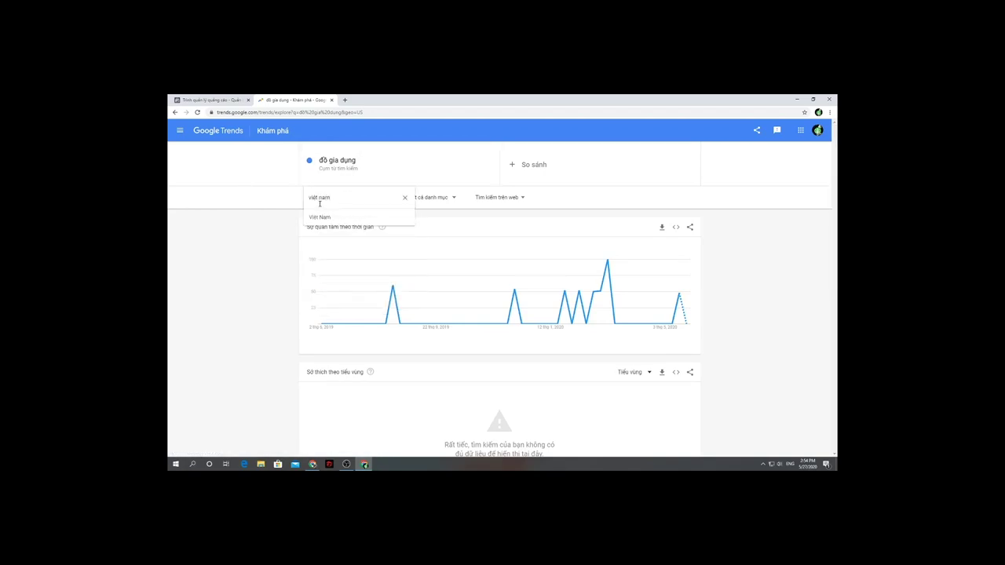
{"action": "left_click", "coordinate": [320, 217]}
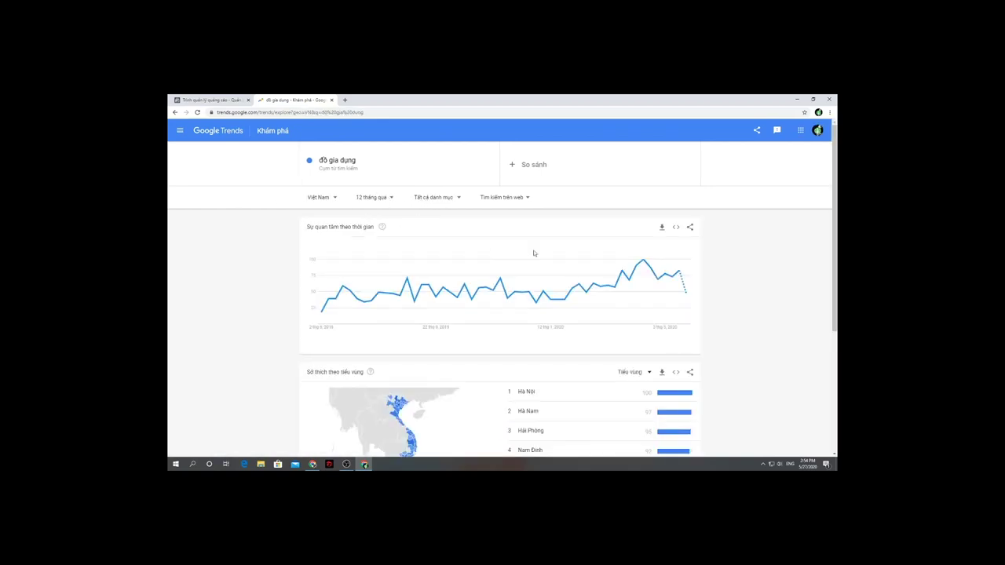
Step: Set the time range to "30 ngày qua" and examine the search interest by subregion
{"action": "left_click", "coordinate": [370, 199]}
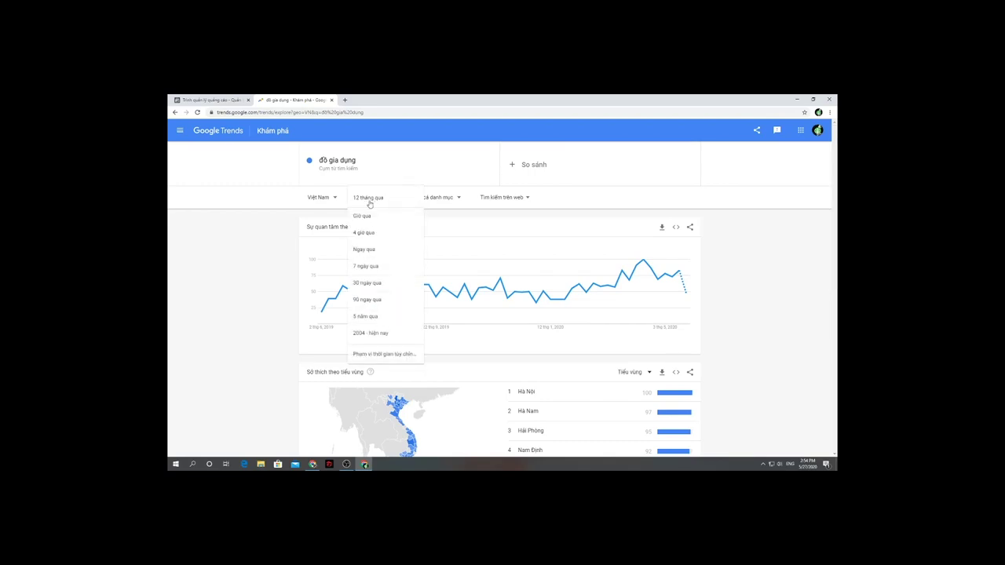
{"action": "left_click", "coordinate": [379, 284]}
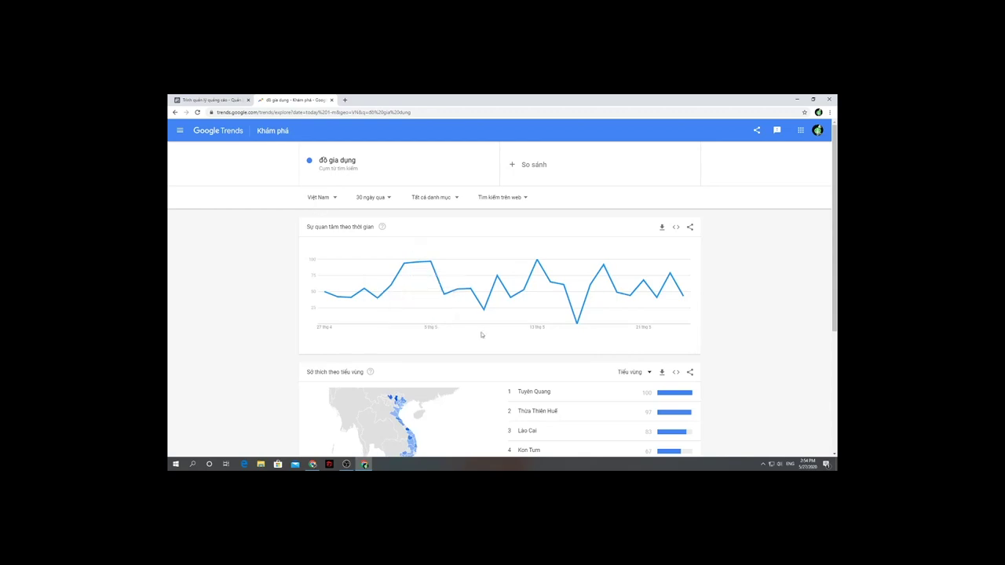
{"action": "scroll", "coordinate": [483, 338], "scroll_direction": "down", "scroll_amount": 2}
{"action": "scroll", "coordinate": [481, 336], "scroll_direction": "up", "scroll_amount": 1}
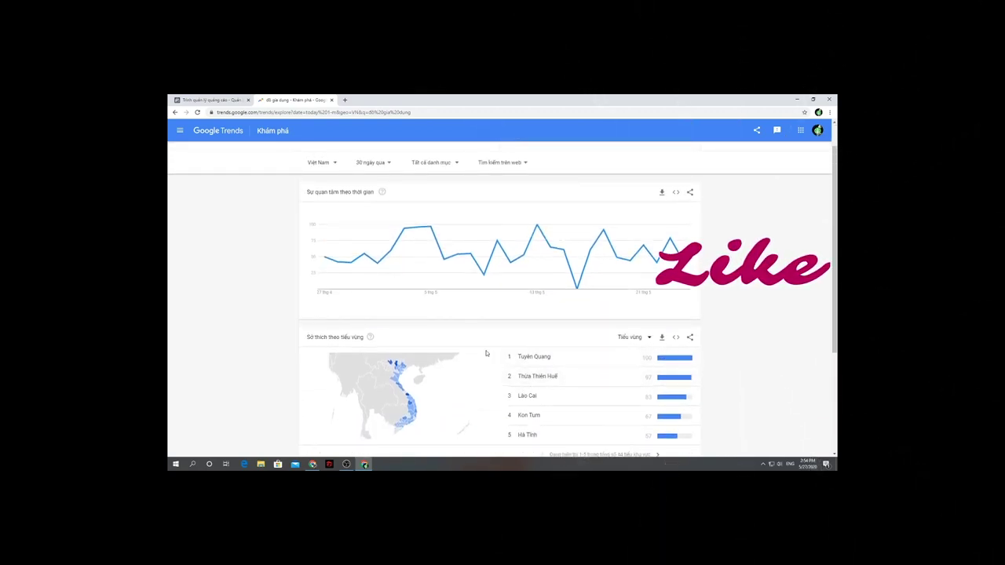
{"action": "scroll", "coordinate": [487, 352], "scroll_direction": "down", "scroll_amount": 1}
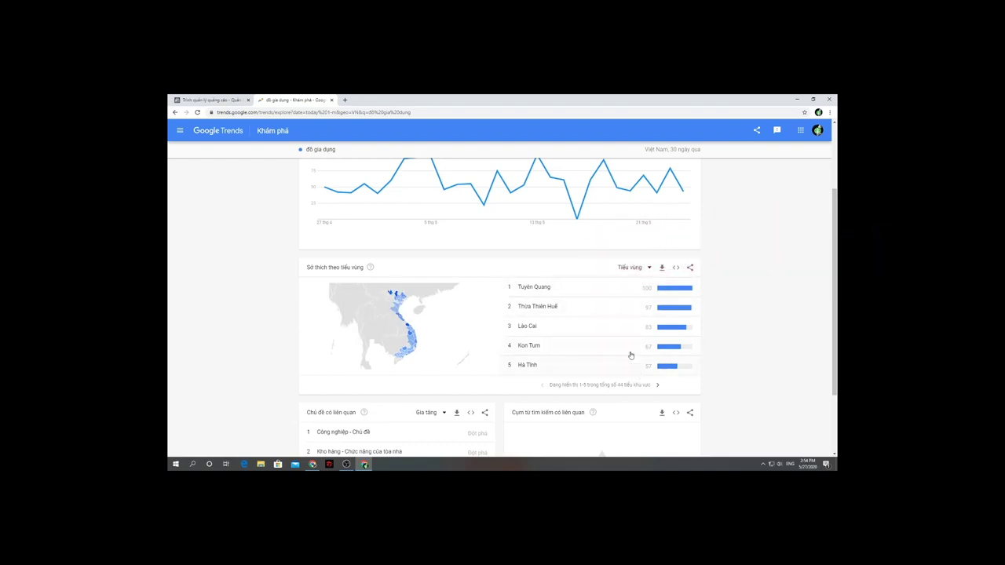
{"action": "scroll", "coordinate": [349, 223], "scroll_direction": "up", "scroll_amount": 3}
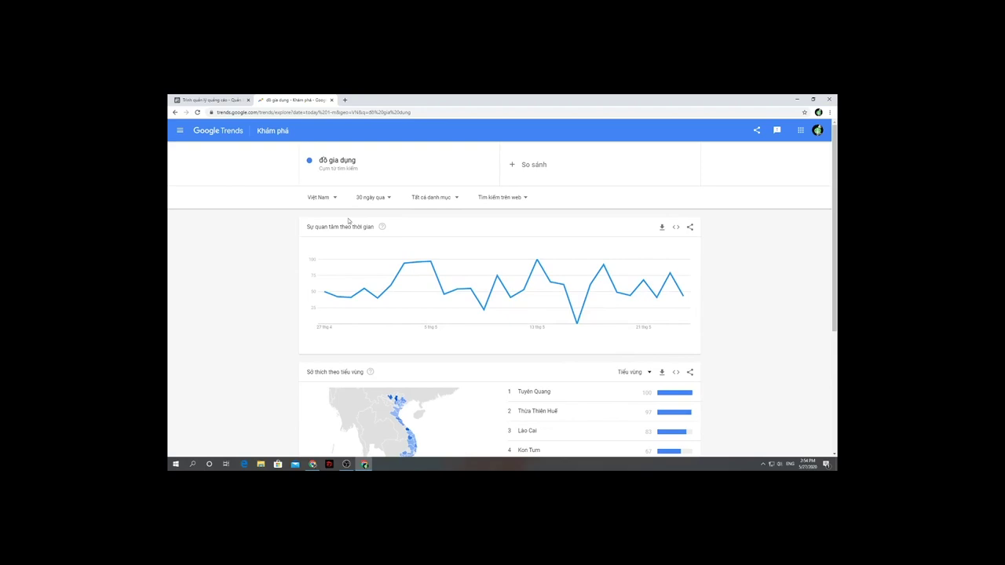
Step: Set the time range to "7 ngày qua" and examine the top ten subregions searching for household goods
{"action": "left_click", "coordinate": [367, 197]}
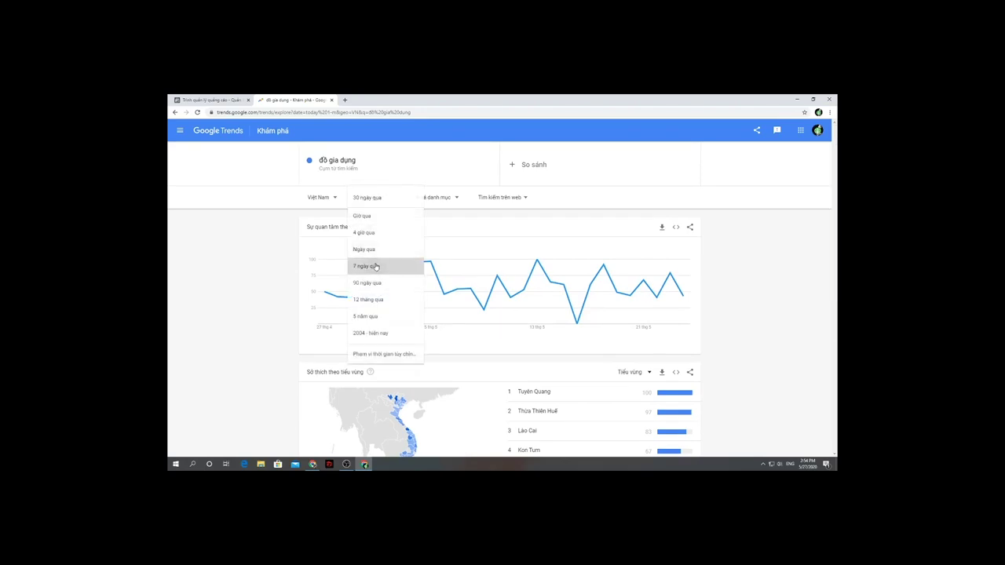
{"action": "left_click", "coordinate": [377, 267]}
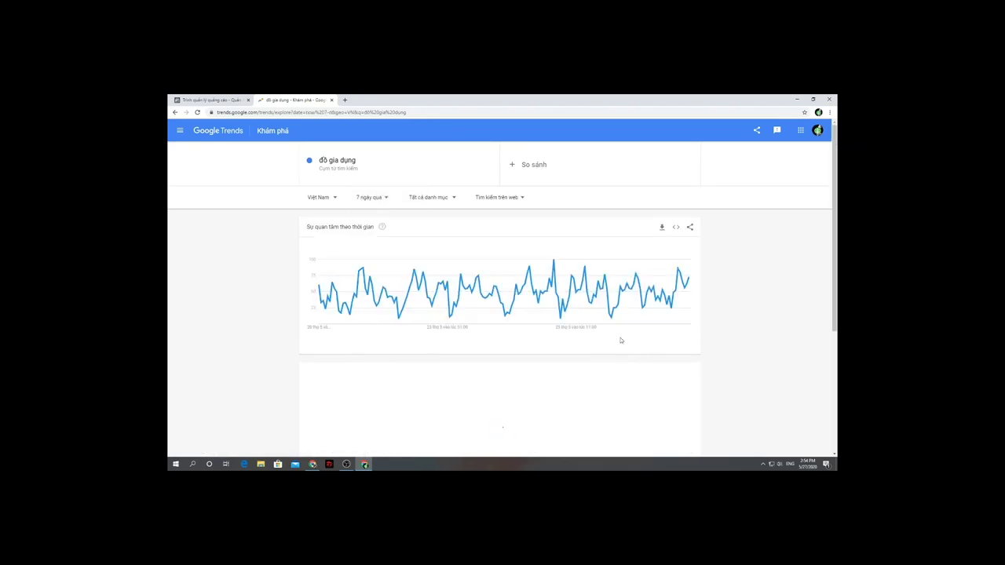
{"action": "scroll", "coordinate": [499, 335], "scroll_direction": "down", "scroll_amount": 2}
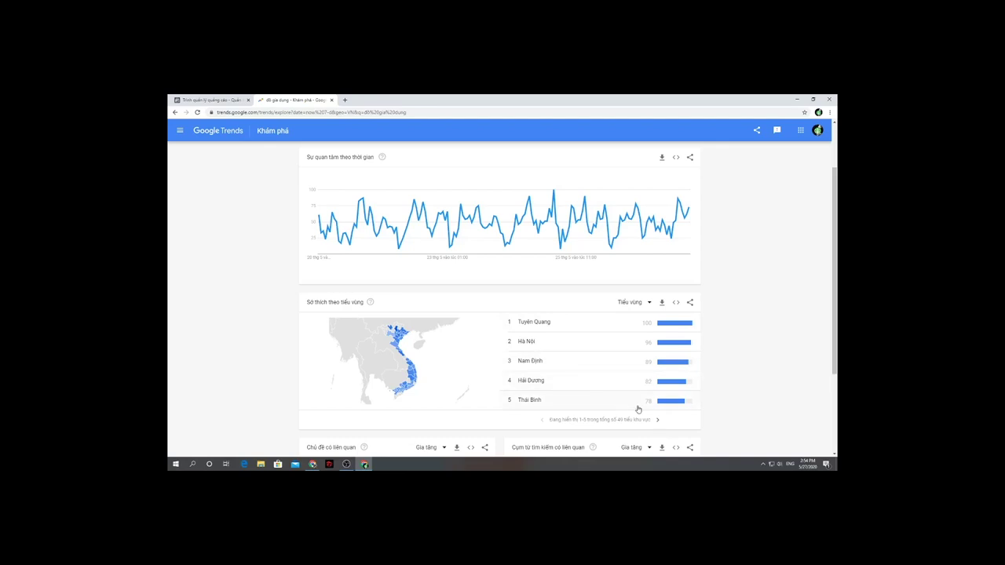
{"action": "left_click", "coordinate": [658, 421]}
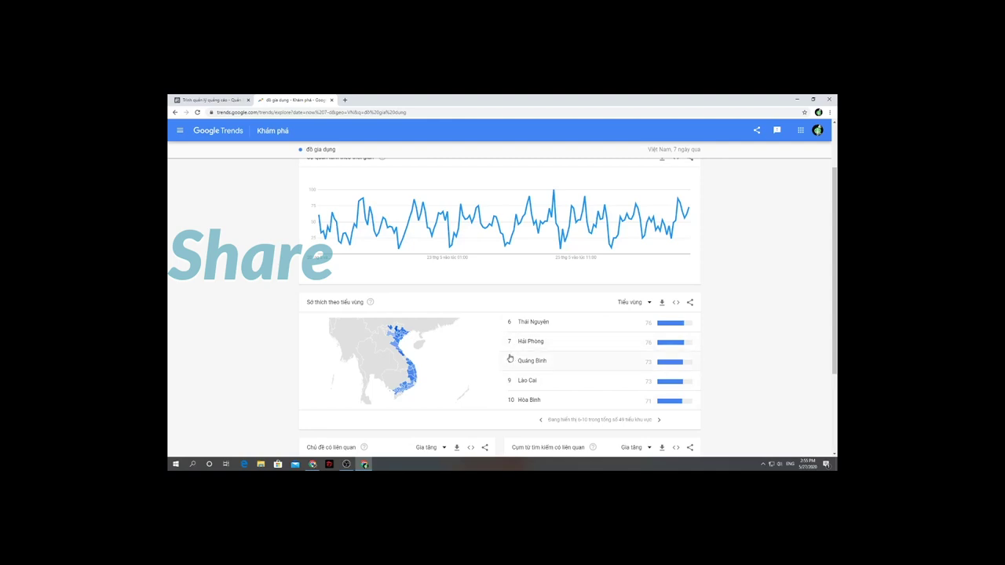
{"action": "left_click", "coordinate": [542, 420]}
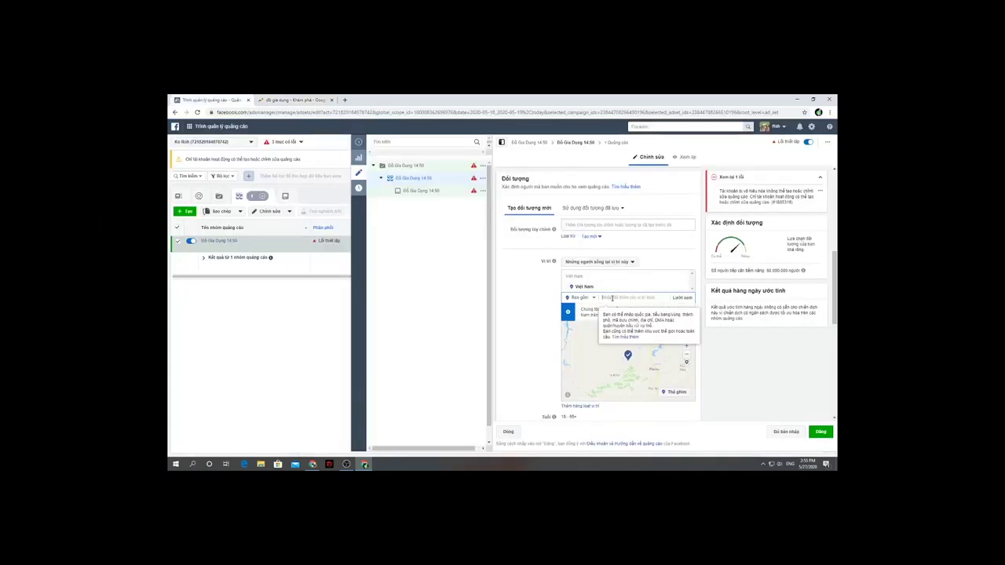
Step: Back in Ads Manager, add Tuyên Quang, Hà Nội, and Nam Trực in Nam Định Province as target locations, checking Google Trends for the region names
{"action": "type", "text": "Tuyên Quang"}
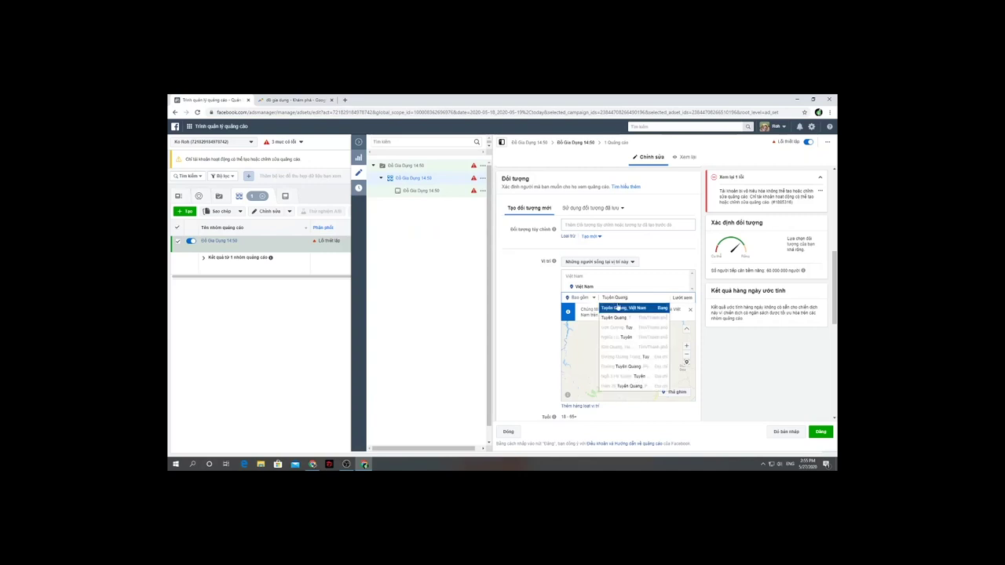
{"action": "left_click", "coordinate": [625, 318]}
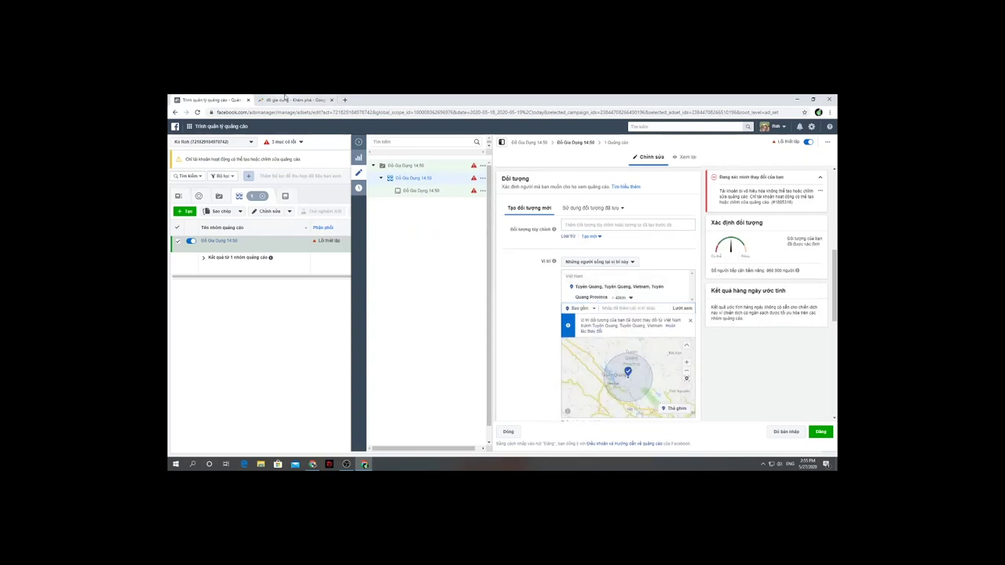
{"action": "left_click", "coordinate": [291, 99]}
{"action": "left_click", "coordinate": [210, 100]}
{"action": "type", "text": "Hả"}
{"action": "type", "text": " Nội"}
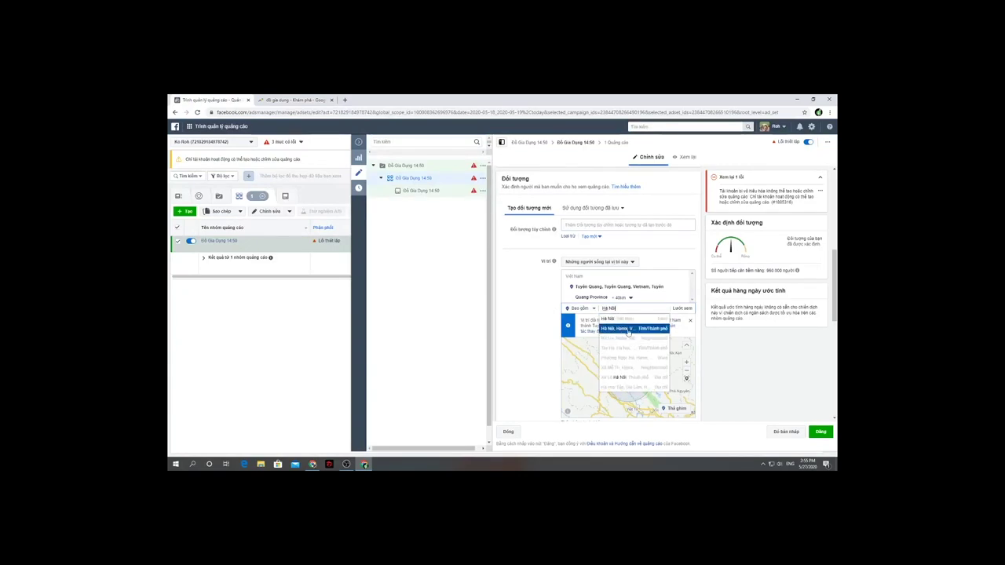
{"action": "left_click", "coordinate": [627, 319]}
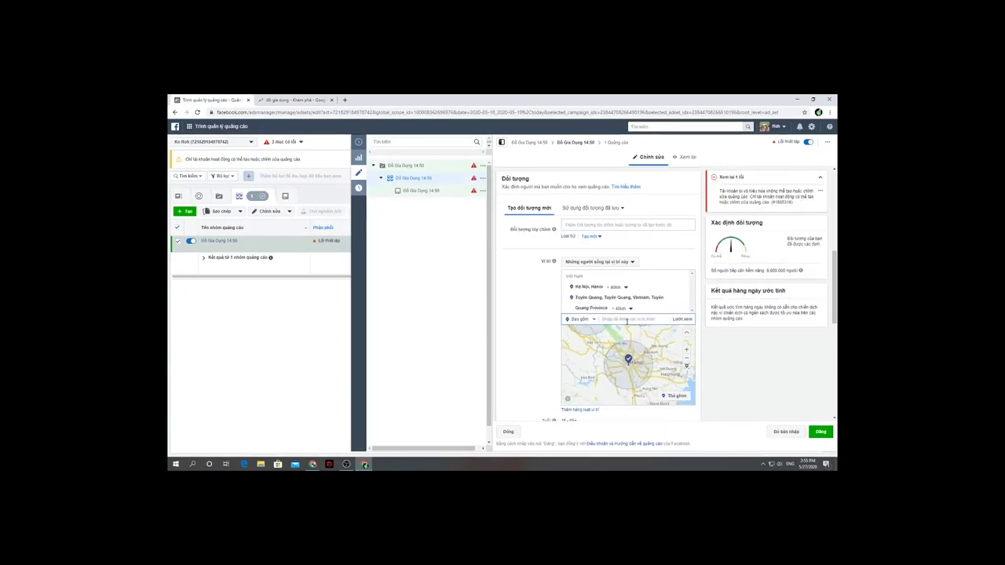
{"action": "type", "text": "Nam Định"}
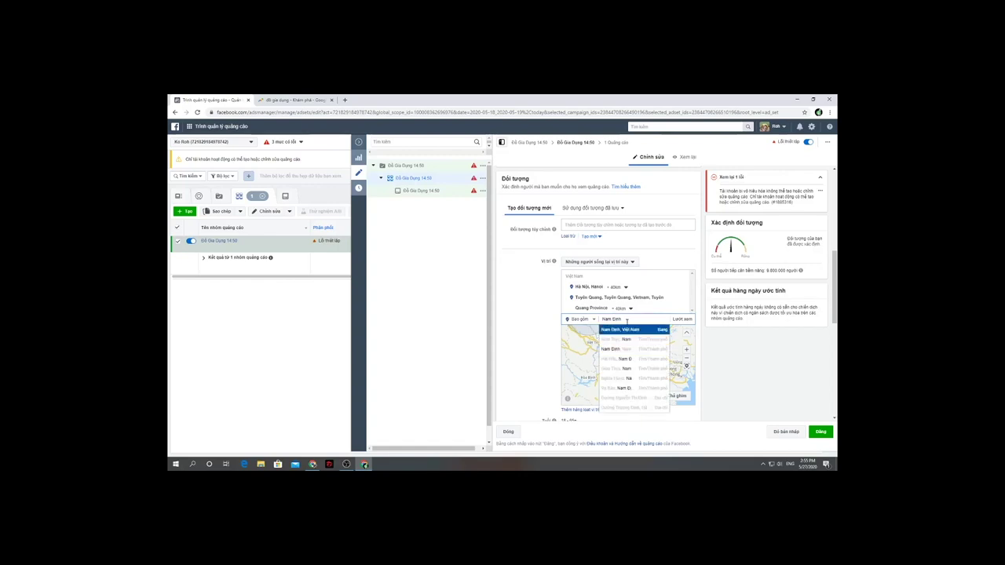
{"action": "left_click", "coordinate": [633, 339]}
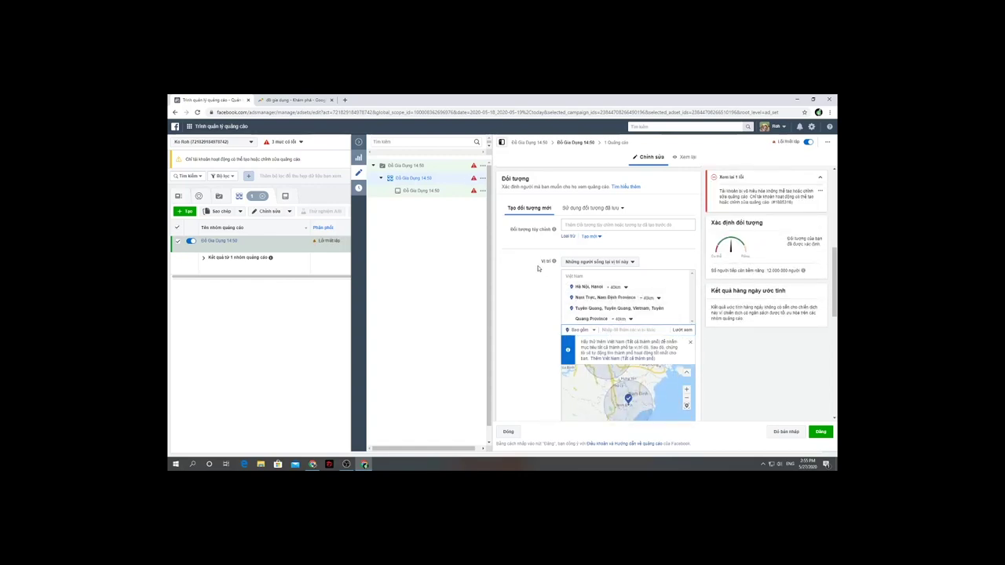
{"action": "left_click_drag", "start_coordinate": [533, 260], "coordinate": [712, 337]}
{"action": "left_click", "coordinate": [717, 353]}
{"action": "left_click_drag", "start_coordinate": [542, 261], "coordinate": [628, 325]}
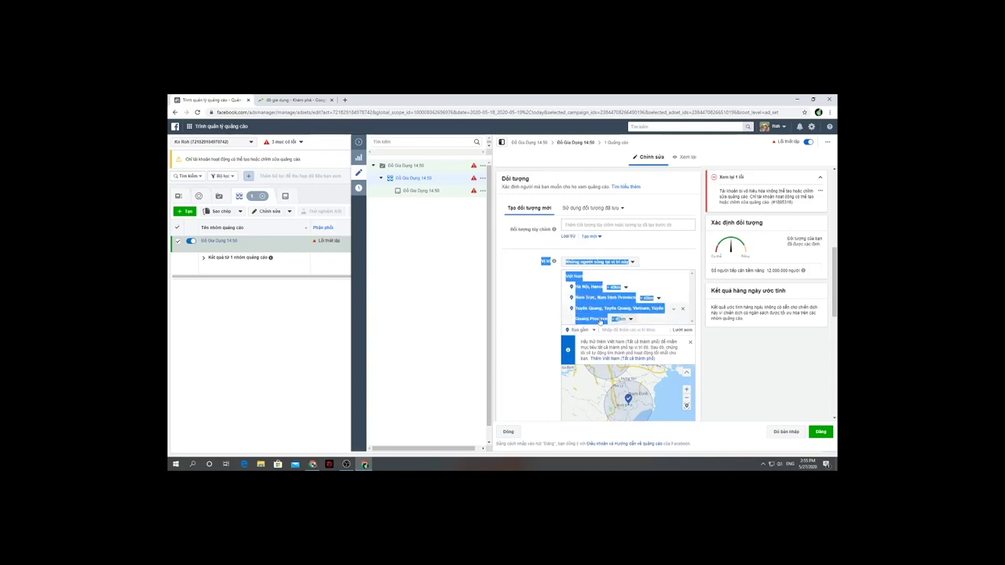
{"action": "left_click", "coordinate": [519, 312]}
Step: Set the ad set audience's age range to 26–45
{"action": "scroll", "coordinate": [532, 301], "scroll_direction": "down", "scroll_amount": 2}
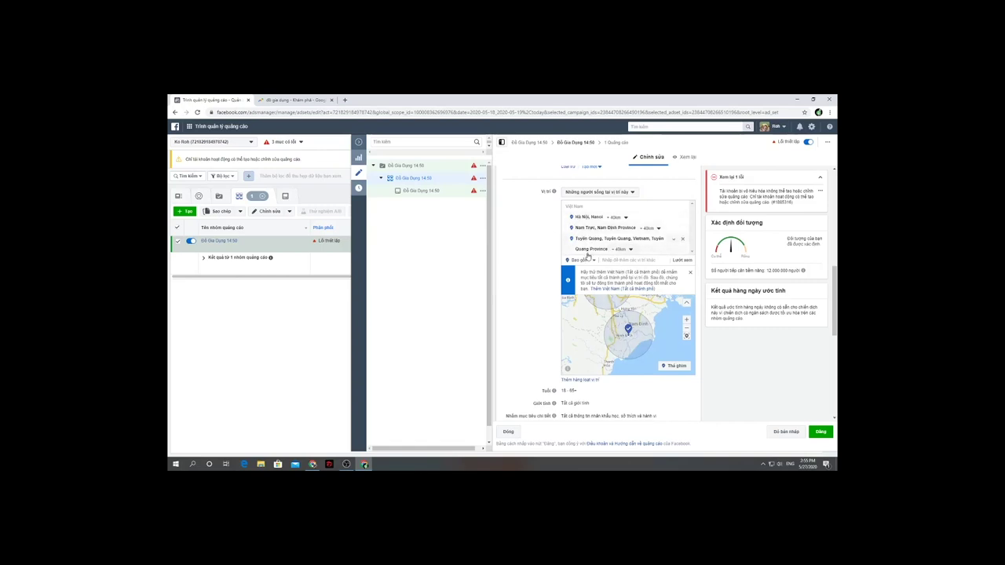
{"action": "scroll", "coordinate": [505, 287], "scroll_direction": "down", "scroll_amount": 2}
{"action": "mouse_move", "coordinate": [675, 322]}
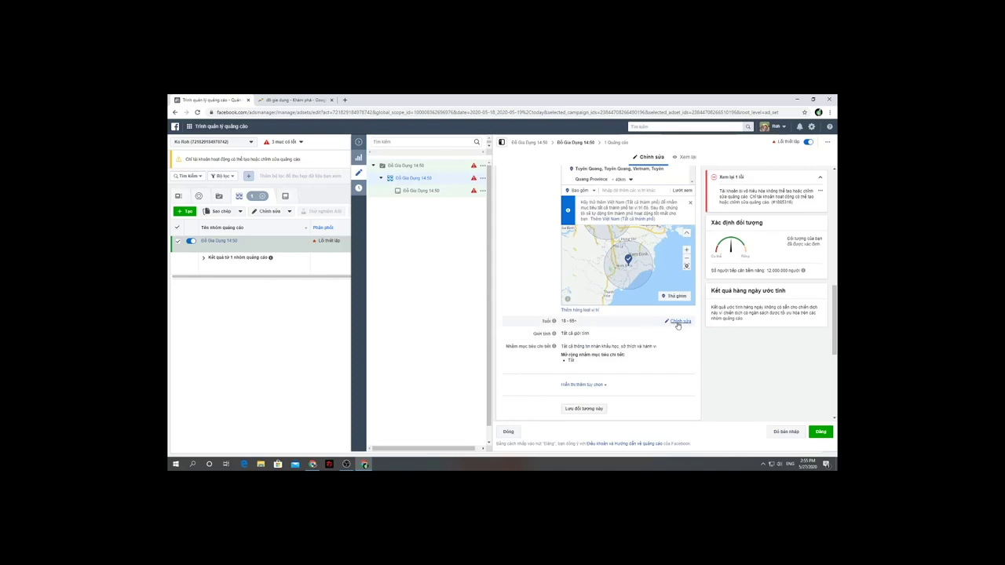
{"action": "left_click", "coordinate": [572, 322]}
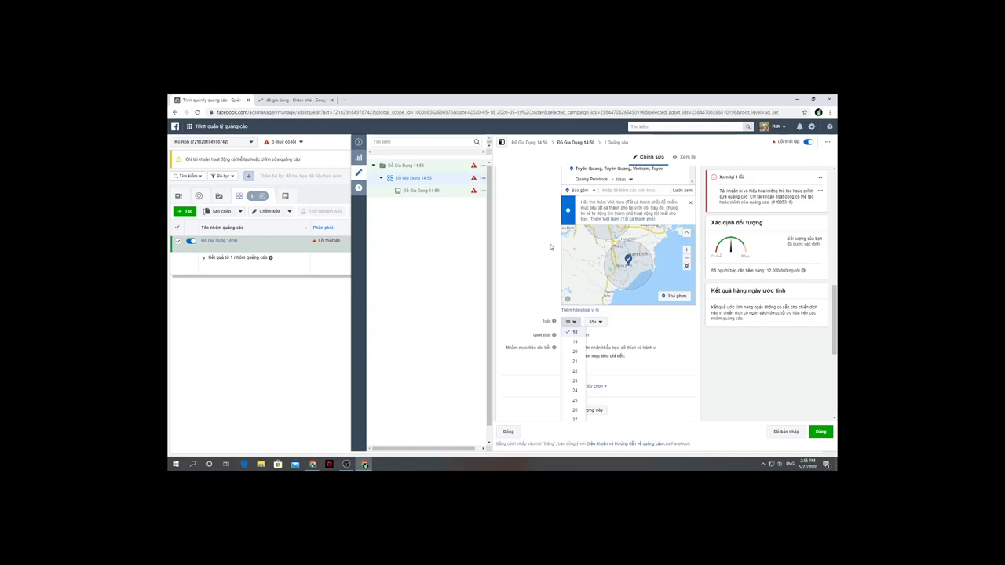
{"action": "scroll", "coordinate": [579, 375], "scroll_direction": "down", "scroll_amount": 2}
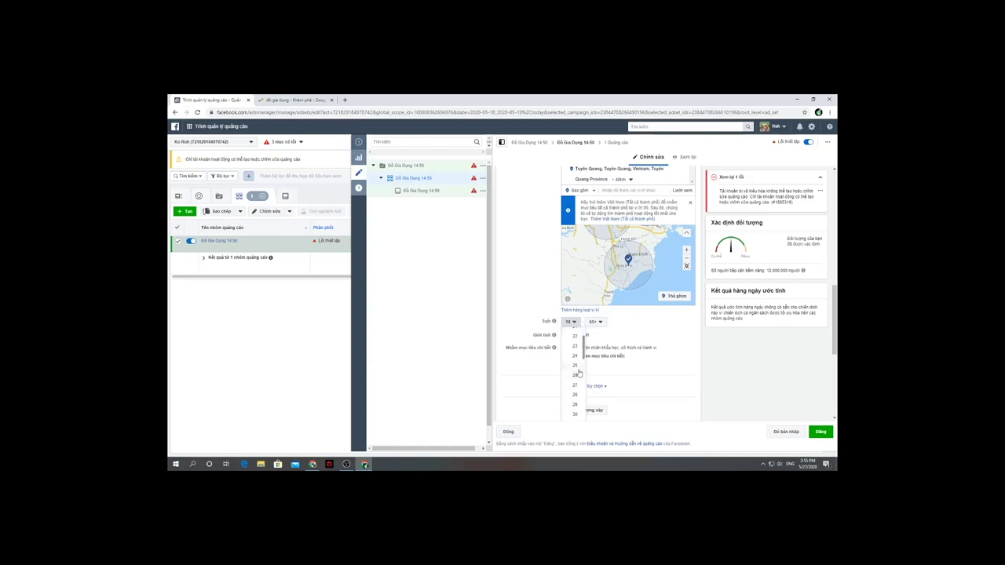
{"action": "scroll", "coordinate": [581, 369], "scroll_direction": "up", "scroll_amount": 1}
{"action": "left_click", "coordinate": [581, 337]}
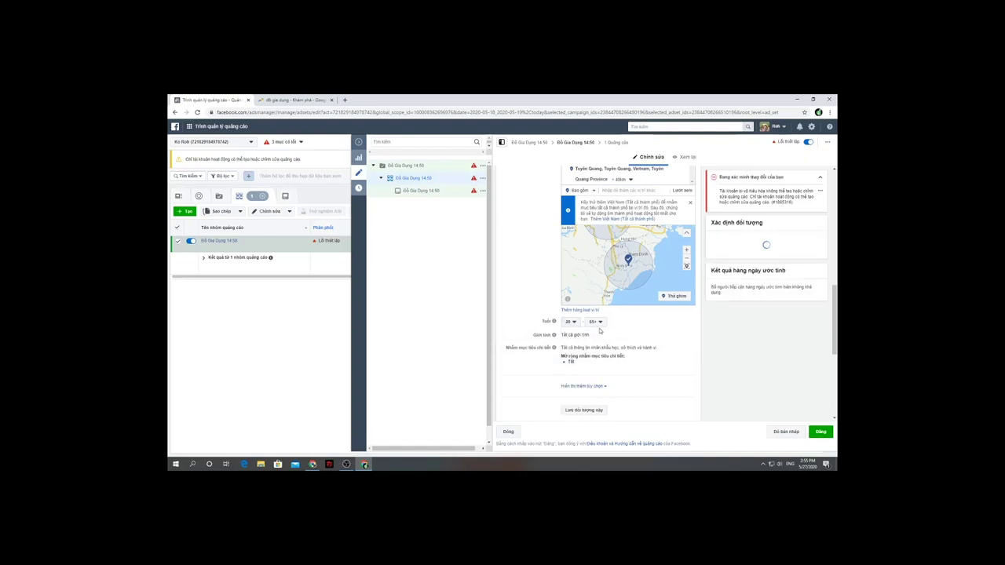
{"action": "left_click", "coordinate": [596, 322]}
{"action": "scroll", "coordinate": [602, 248], "scroll_direction": "up", "scroll_amount": 3}
{"action": "scroll", "coordinate": [601, 248], "scroll_direction": "down", "scroll_amount": 1}
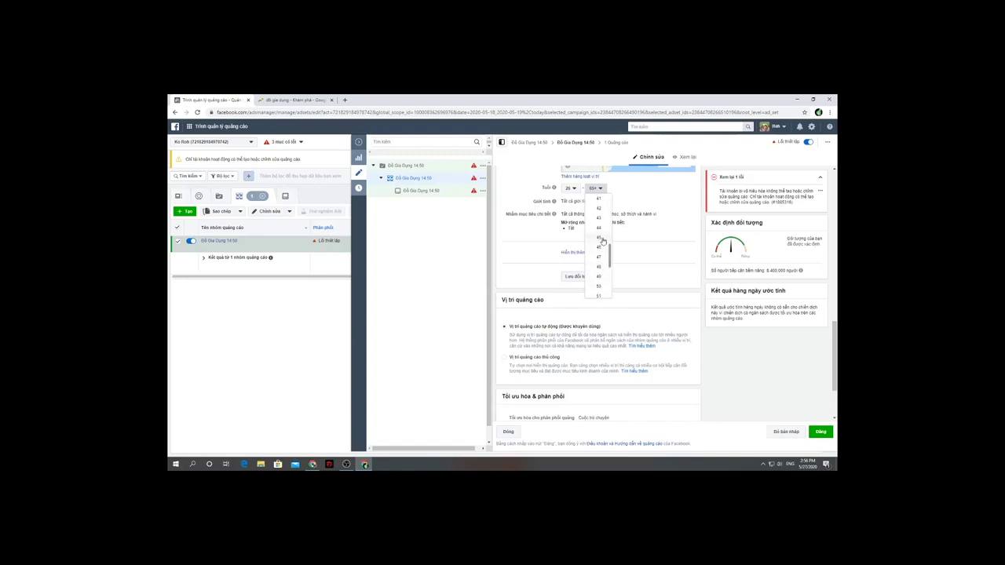
{"action": "left_click", "coordinate": [602, 240]}
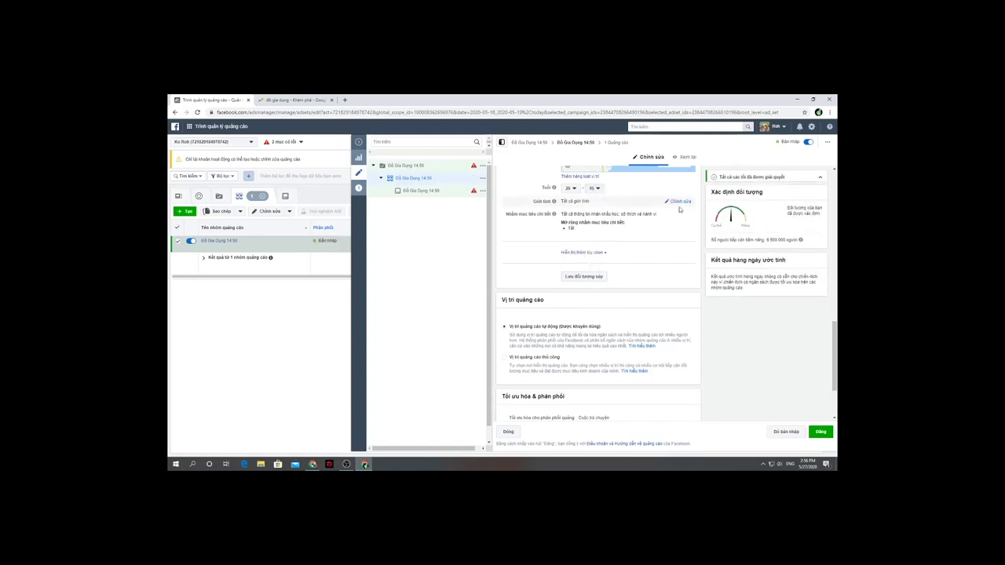
Step: Edit the audience's gender and restrict it to women ("Nữ")
{"action": "scroll", "coordinate": [683, 236], "scroll_direction": "up", "scroll_amount": 2}
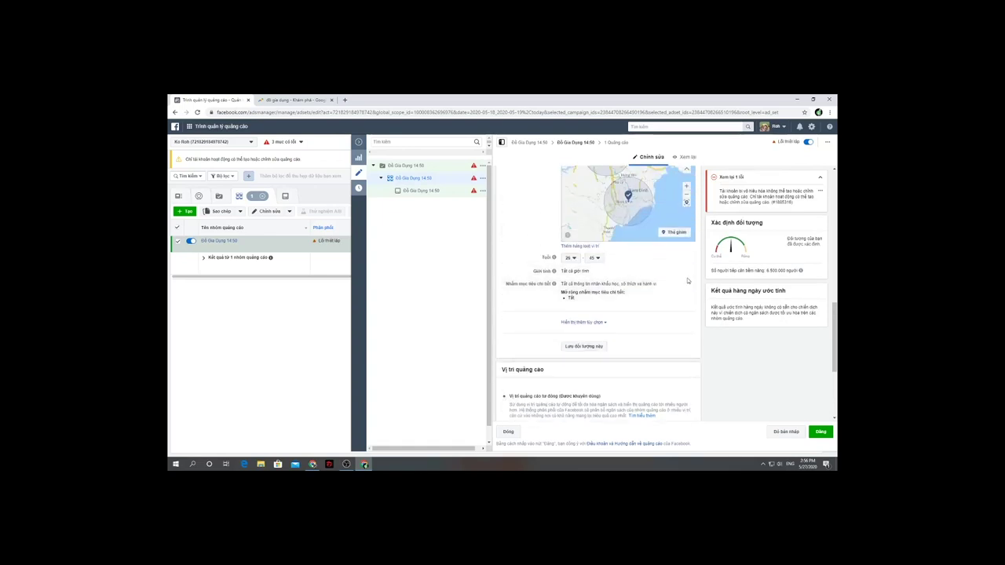
{"action": "left_click", "coordinate": [678, 272]}
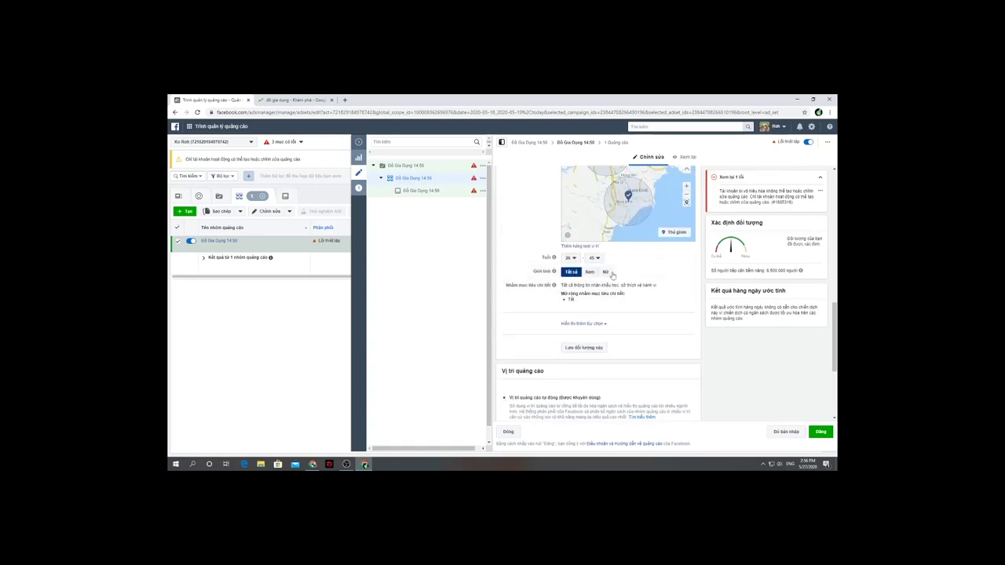
{"action": "left_click", "coordinate": [607, 271]}
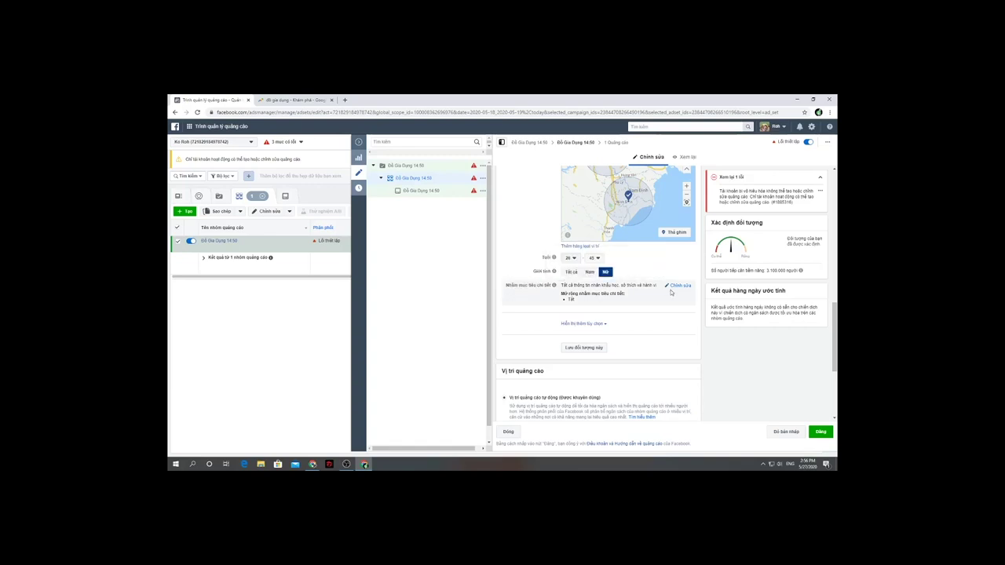
Step: Edit the ad set's detailed targeting and add the shopping interest "Mua sắm"
{"action": "left_click", "coordinate": [682, 288]}
{"action": "left_click", "coordinate": [620, 296]}
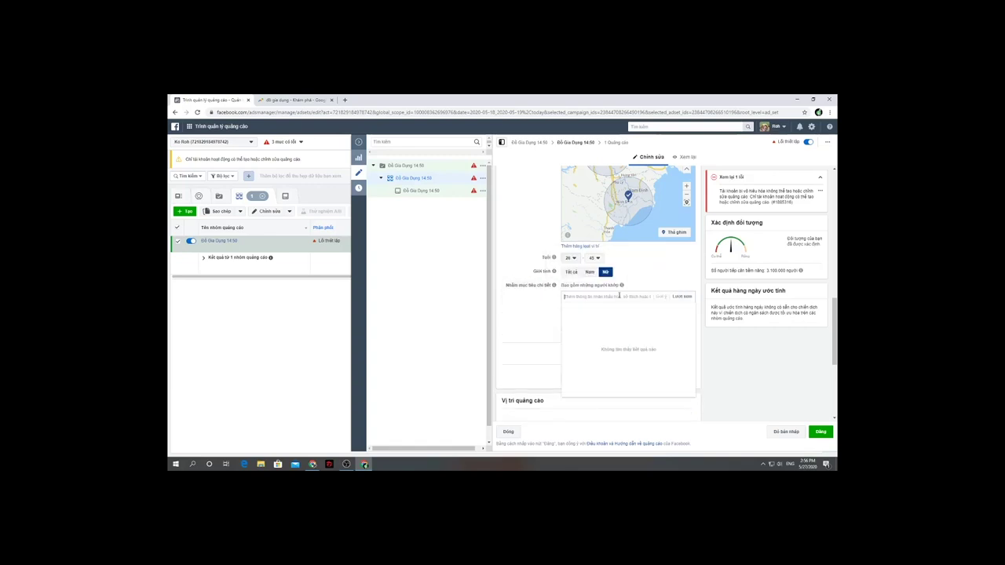
{"action": "type", "text": "Mua sắm"}
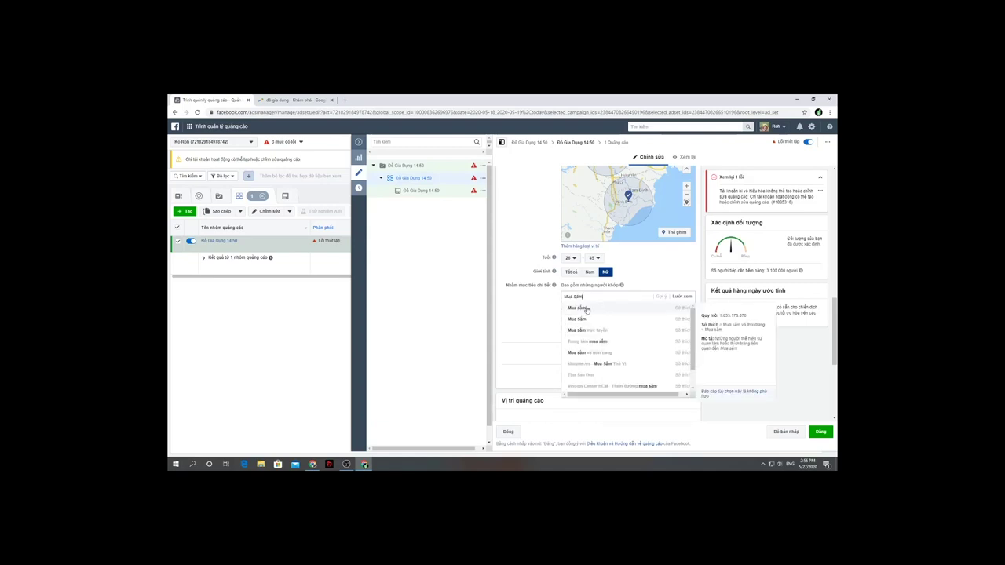
{"action": "left_click", "coordinate": [586, 308]}
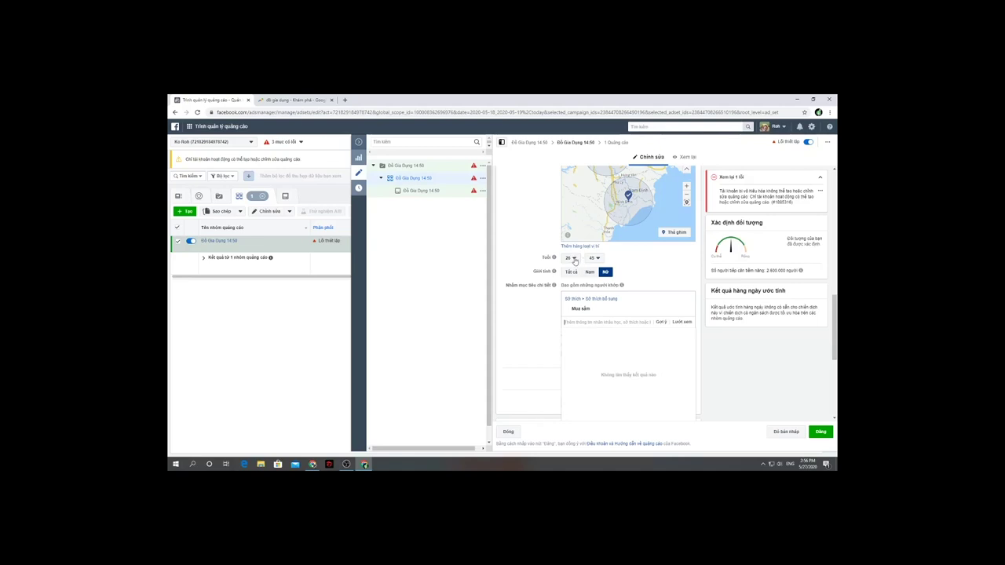
Step: Search the detailed targeting for "bếp" and add the kitchen interest "Nhà bếp"
{"action": "mouse_move", "coordinate": [543, 244]}
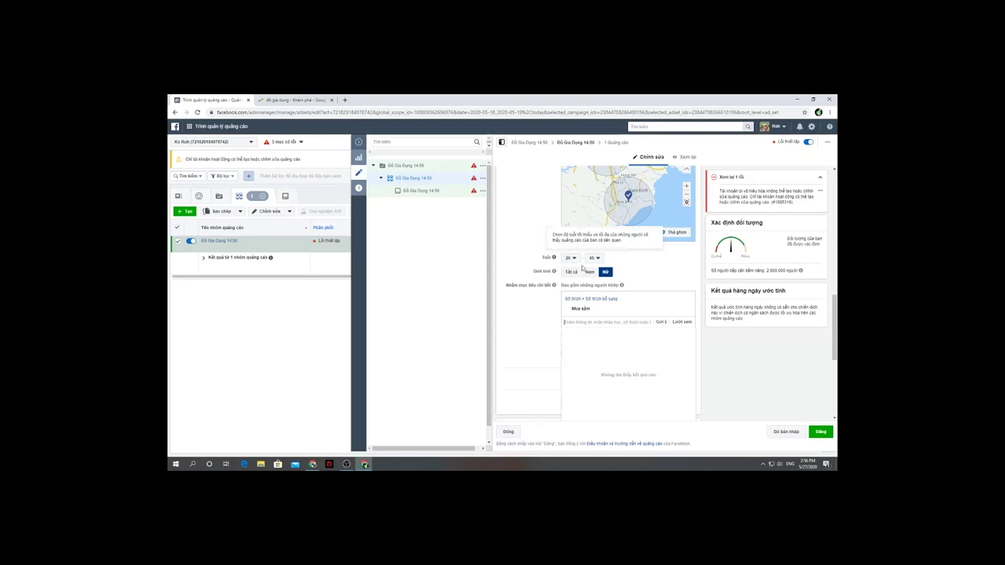
{"action": "left_click", "coordinate": [569, 259]}
{"action": "left_click", "coordinate": [588, 334]}
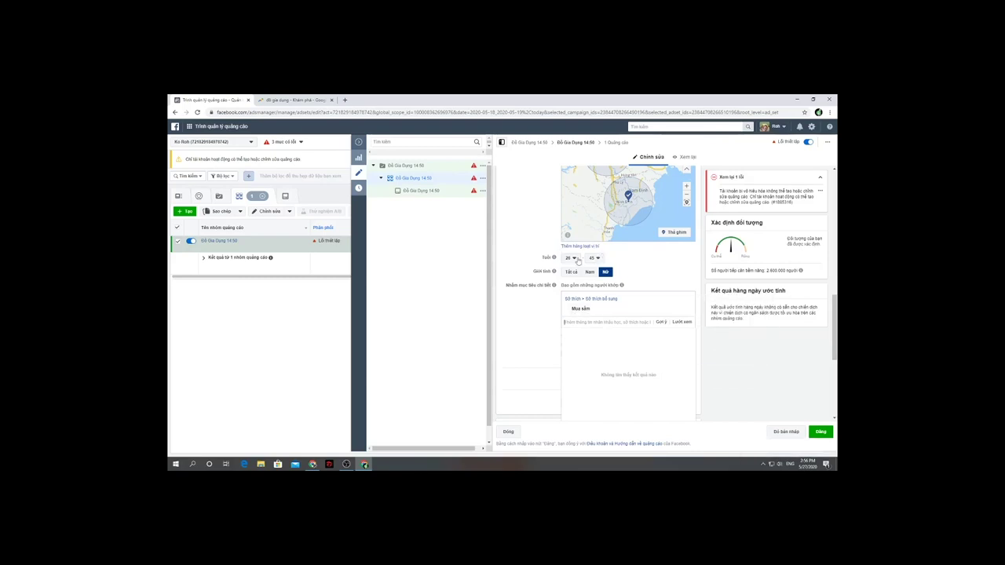
{"action": "type", "text": "g"}
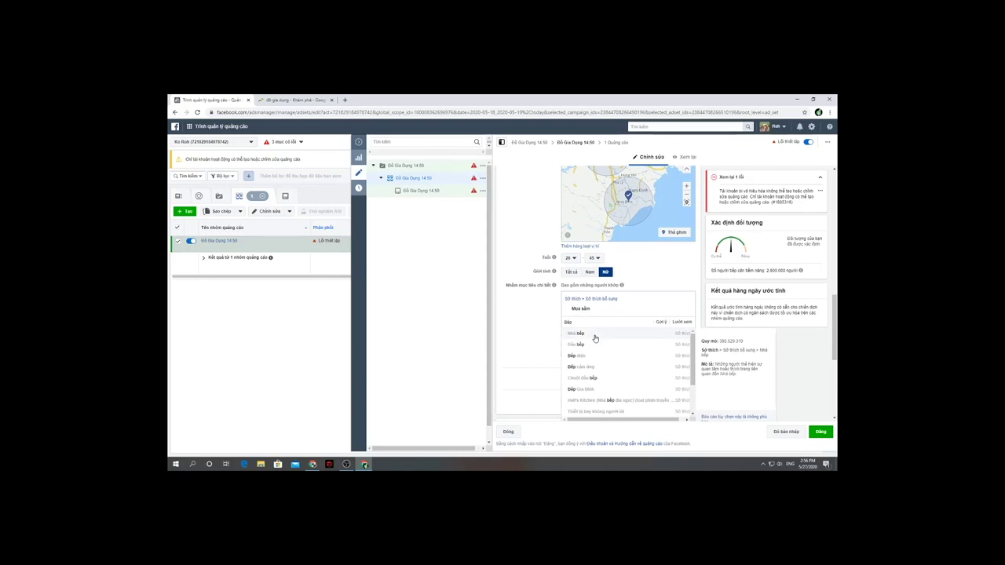
{"action": "left_click", "coordinate": [589, 333]}
Step: Add the interests "Công thức nấu ăn" and "Gia đình" to the detailed targeting
{"action": "type", "text": "Công Trì"}
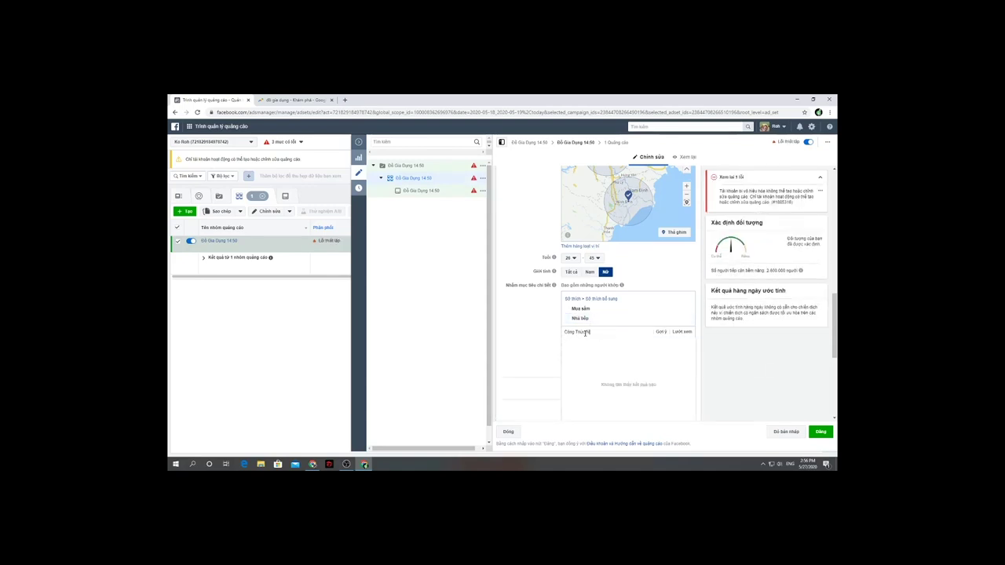
{"action": "type", "text": "c Nấu Ăn"}
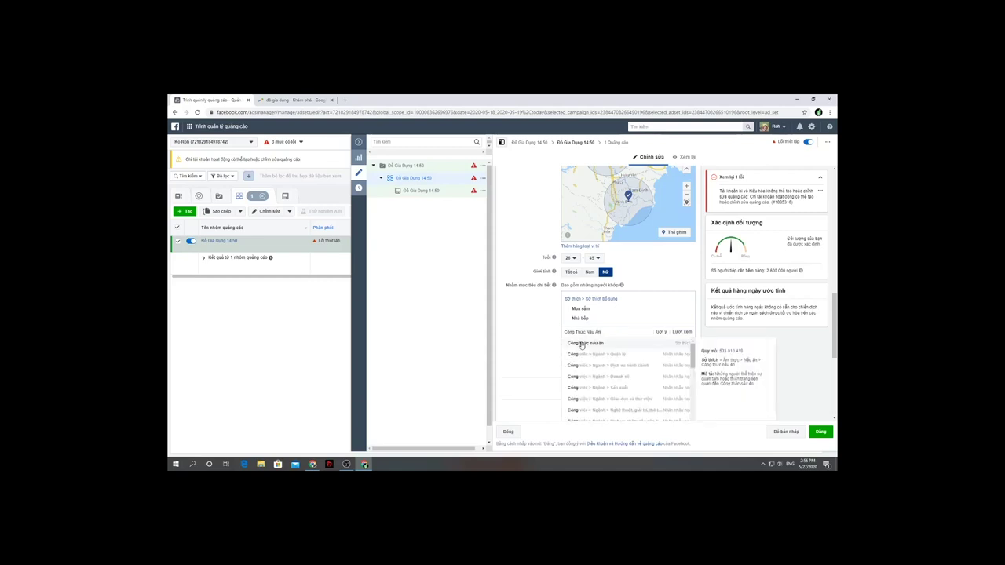
{"action": "left_click", "coordinate": [583, 339]}
{"action": "type", "text": "Đồ"}
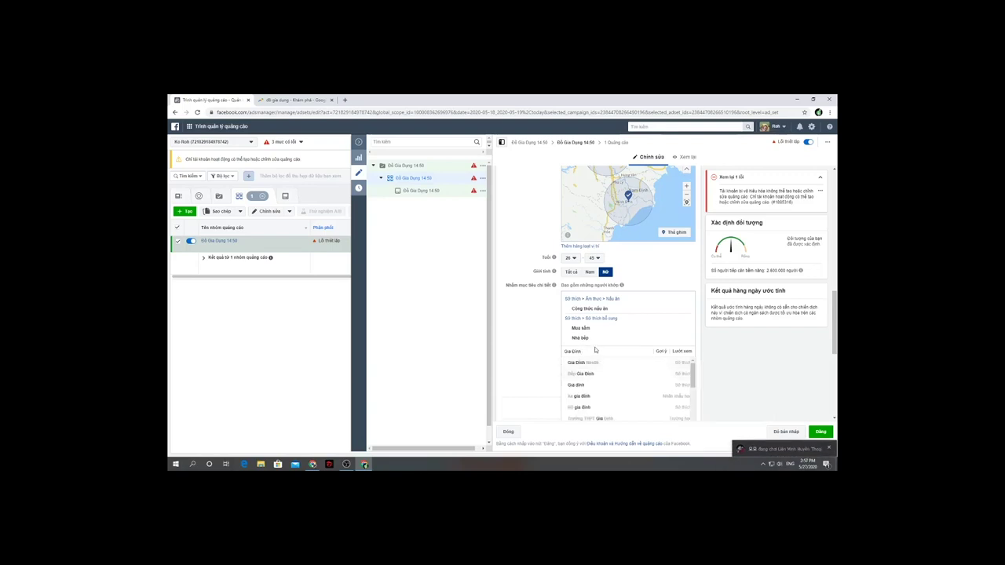
{"action": "left_click", "coordinate": [591, 362]}
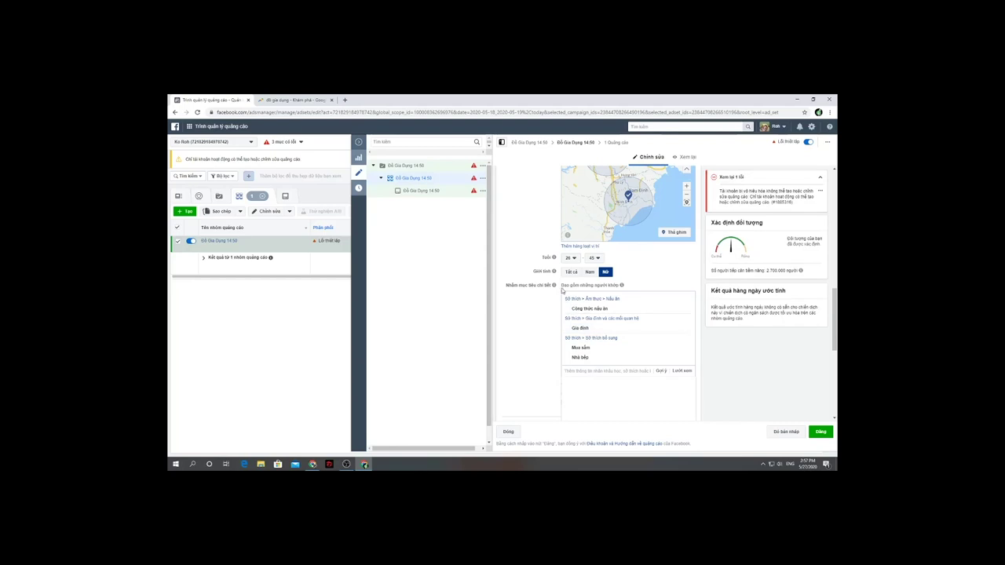
Step: Search for child-raising interests, shorten the search text to "nuôi dạy con cái", and add the interest "Nuôi dạy con cái"
{"action": "type", "text": "cách nuôi dạy con cái"}
{"action": "scroll", "coordinate": [592, 357], "scroll_direction": "down", "scroll_amount": 2}
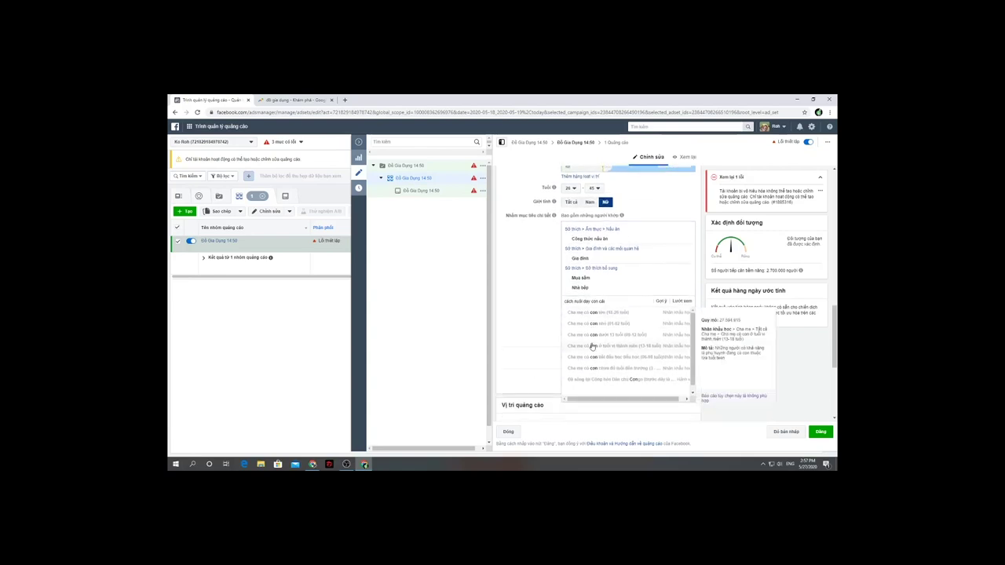
{"action": "scroll", "coordinate": [593, 346], "scroll_direction": "up", "scroll_amount": 1}
{"action": "triple_click", "coordinate": [578, 336]}
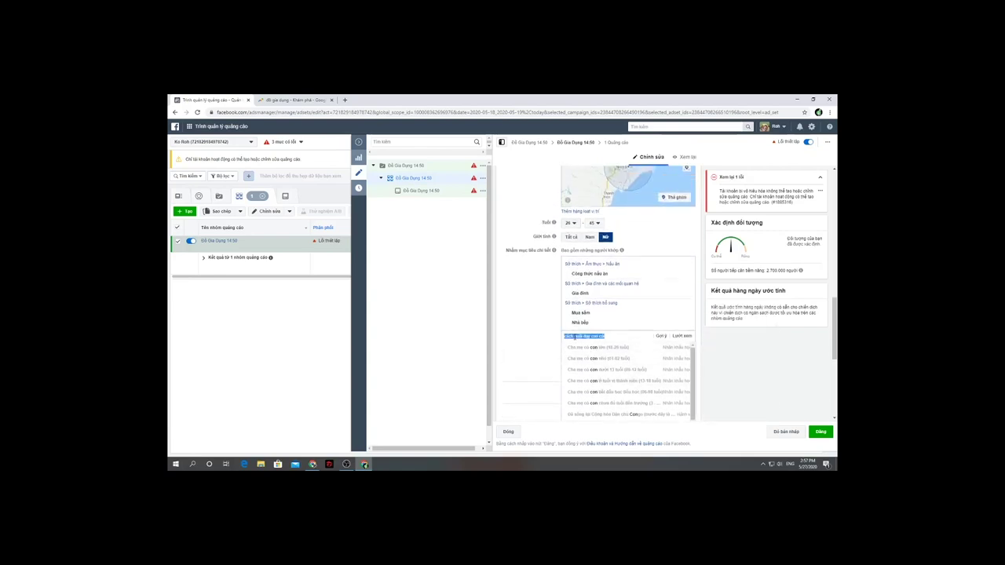
{"action": "left_click", "coordinate": [577, 336]}
{"action": "key", "text": "BackSpace"}
{"action": "key", "text": "BackSpace"}
{"action": "key", "text": "BackSpace"}
{"action": "key", "text": "BackSpace"}
{"action": "key", "text": "BackSpace"}
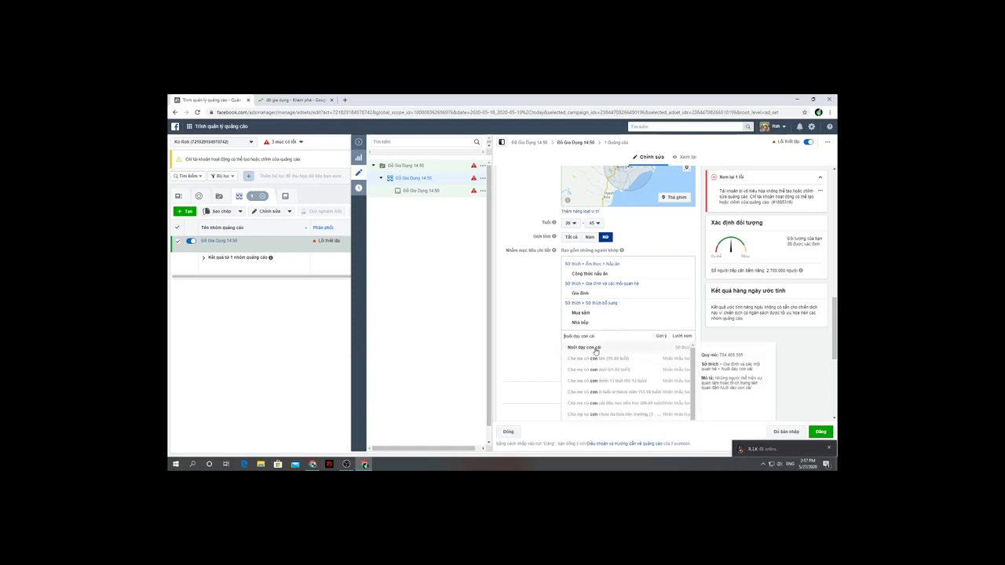
{"action": "left_click", "coordinate": [593, 348]}
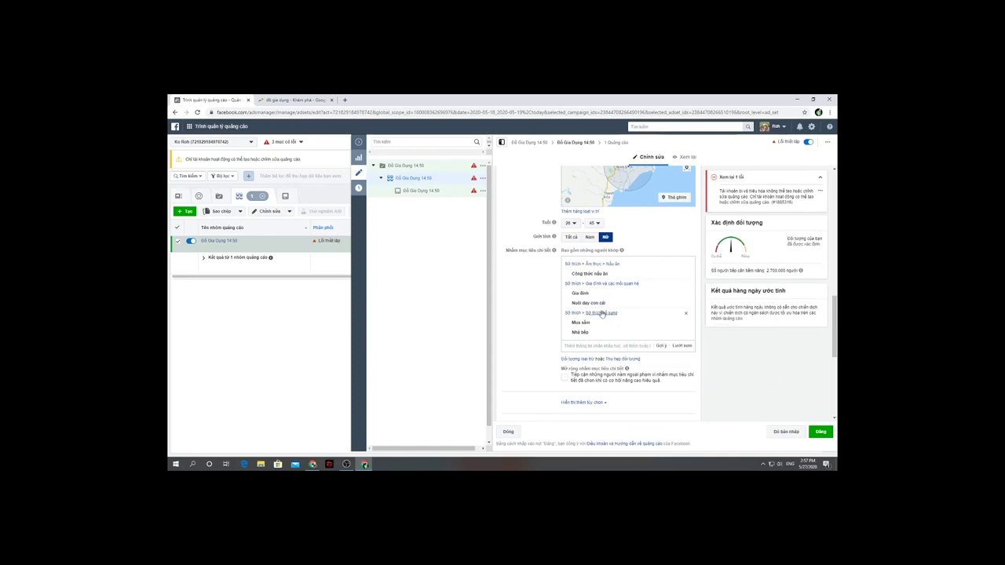
Step: Search the detailed targeting for Android use and add the behavior of accessing Facebook from Android mobile devices
{"action": "left_click", "coordinate": [621, 346]}
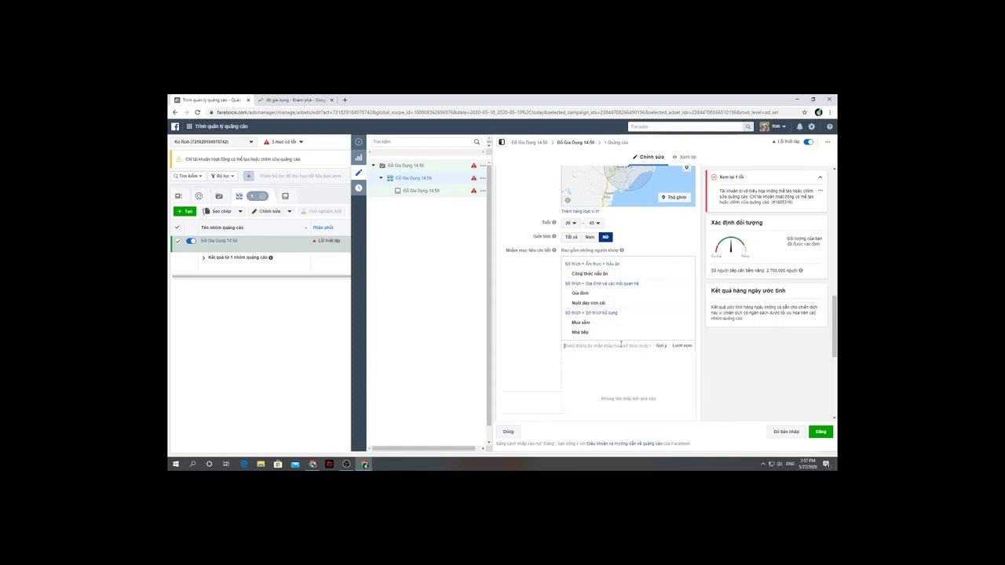
{"action": "type", "text": "And"}
{"action": "key", "text": "BackSpace"}
{"action": "key", "text": "BackSpace"}
{"action": "key", "text": "BackSpace"}
{"action": "type", "text": "Bé"}
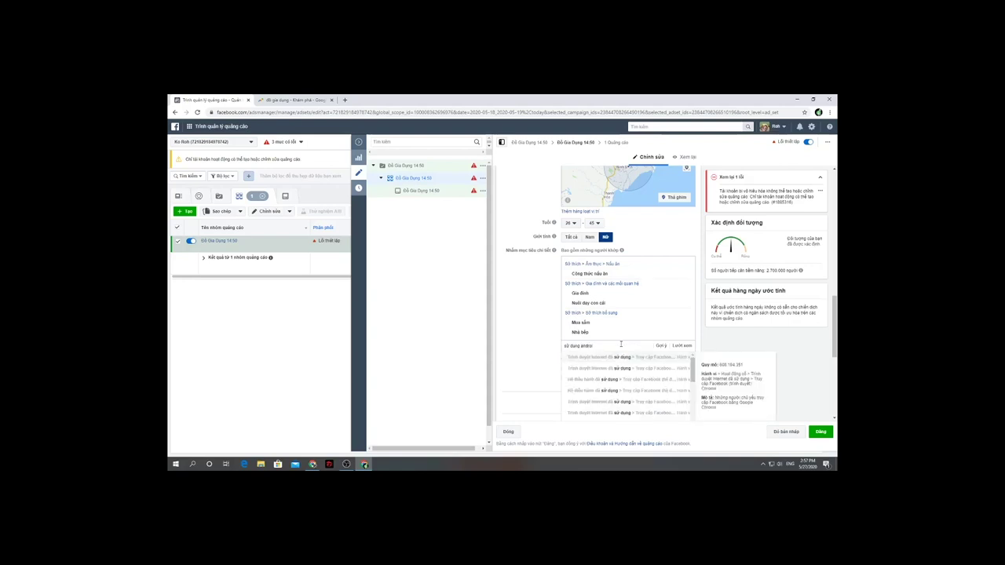
{"action": "type", "text": "d"}
{"action": "scroll", "coordinate": [643, 382], "scroll_direction": "down", "scroll_amount": 3}
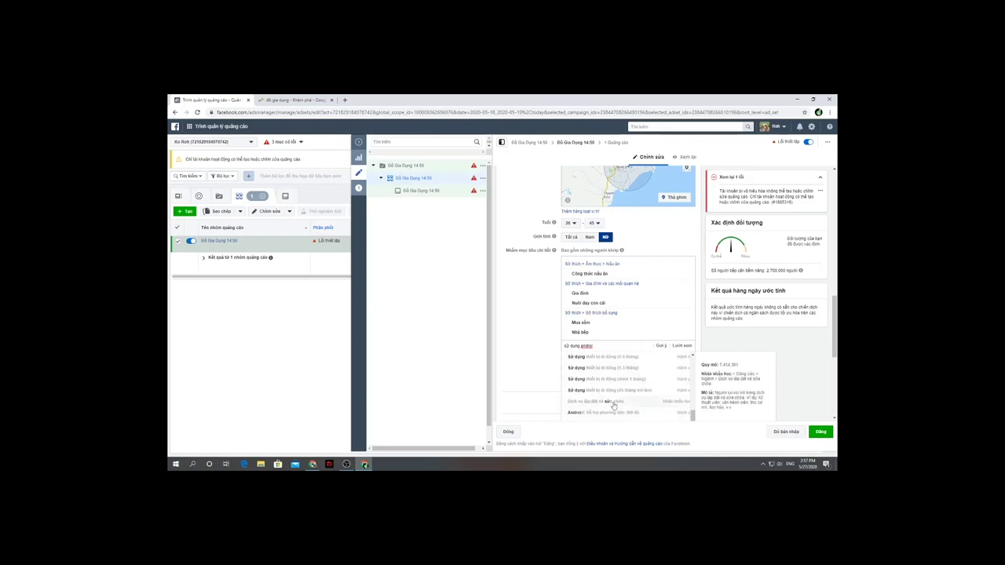
{"action": "scroll", "coordinate": [614, 409], "scroll_direction": "down", "scroll_amount": 3}
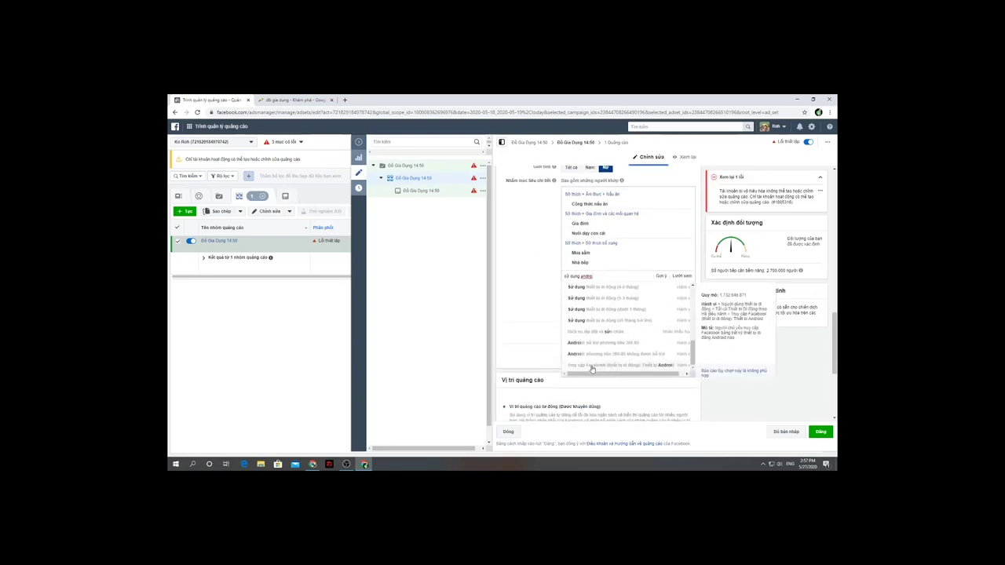
{"action": "left_click", "coordinate": [682, 368]}
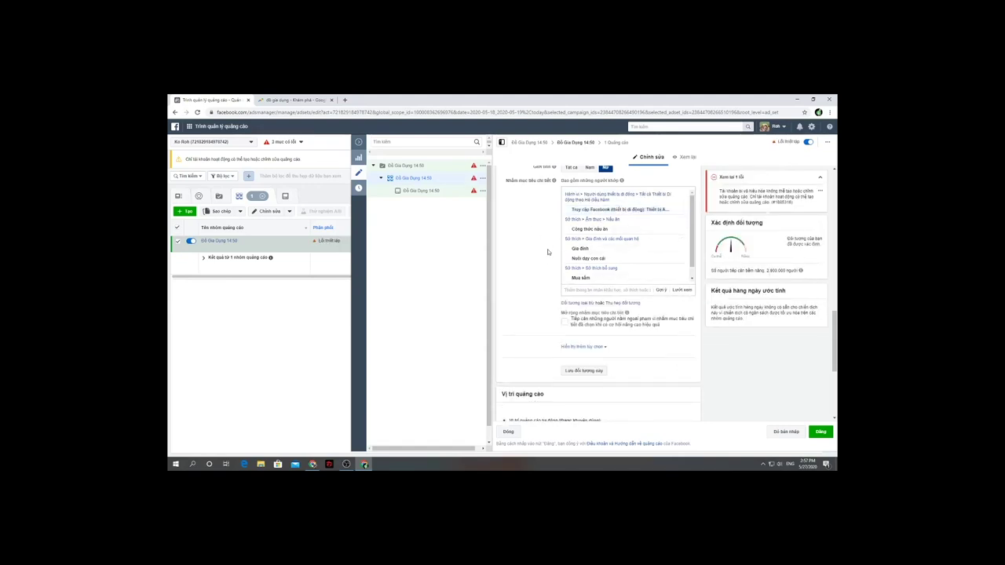
Step: Review the selected detailed targeting entries together with the audience's location, age and gender settings
{"action": "scroll", "coordinate": [544, 249], "scroll_direction": "up", "scroll_amount": 3}
{"action": "scroll", "coordinate": [556, 274], "scroll_direction": "down", "scroll_amount": 3}
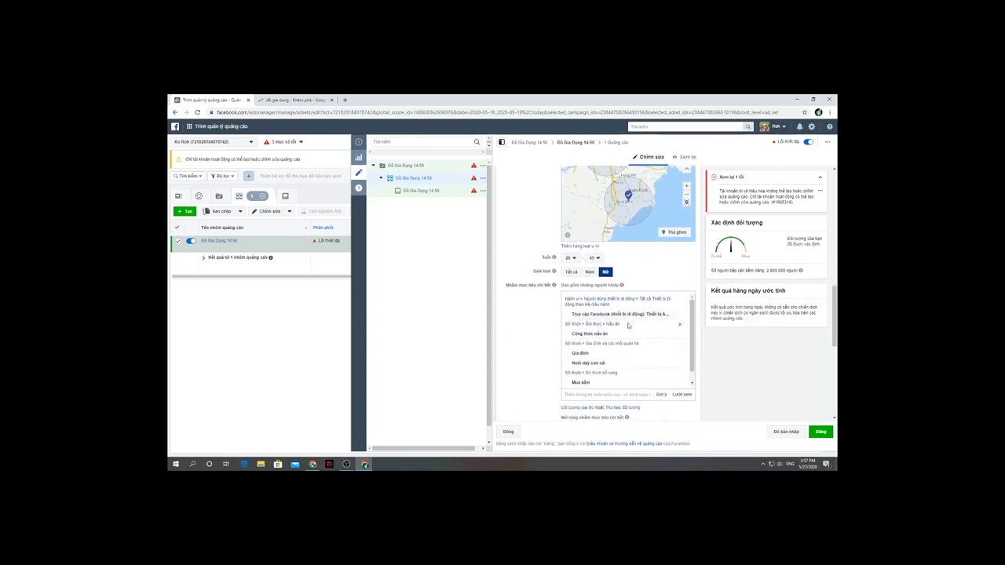
{"action": "mouse_move", "coordinate": [606, 318]}
{"action": "left_click_drag", "start_coordinate": [550, 295], "coordinate": [683, 385]}
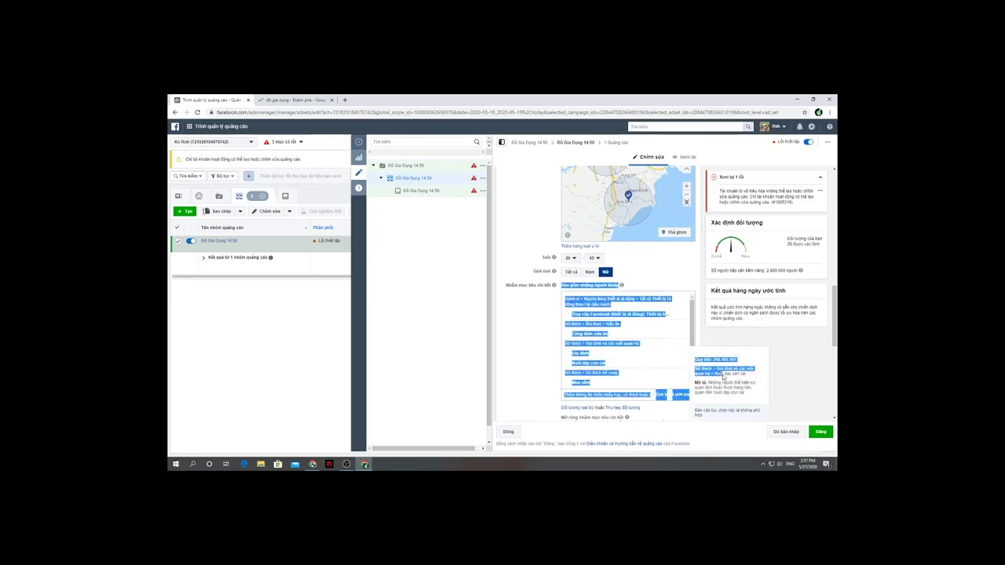
{"action": "left_click", "coordinate": [777, 346]}
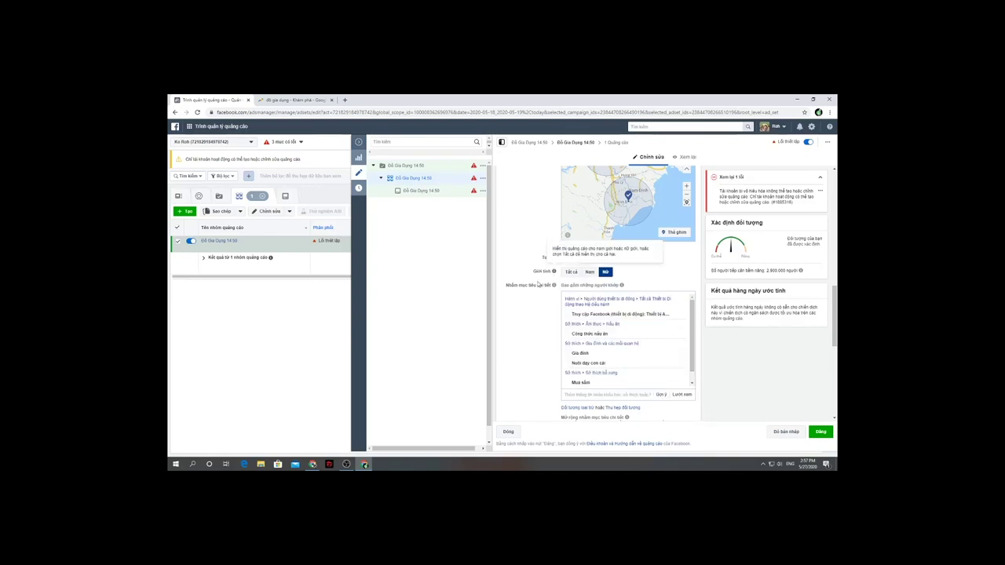
{"action": "left_click_drag", "start_coordinate": [541, 292], "coordinate": [790, 363]}
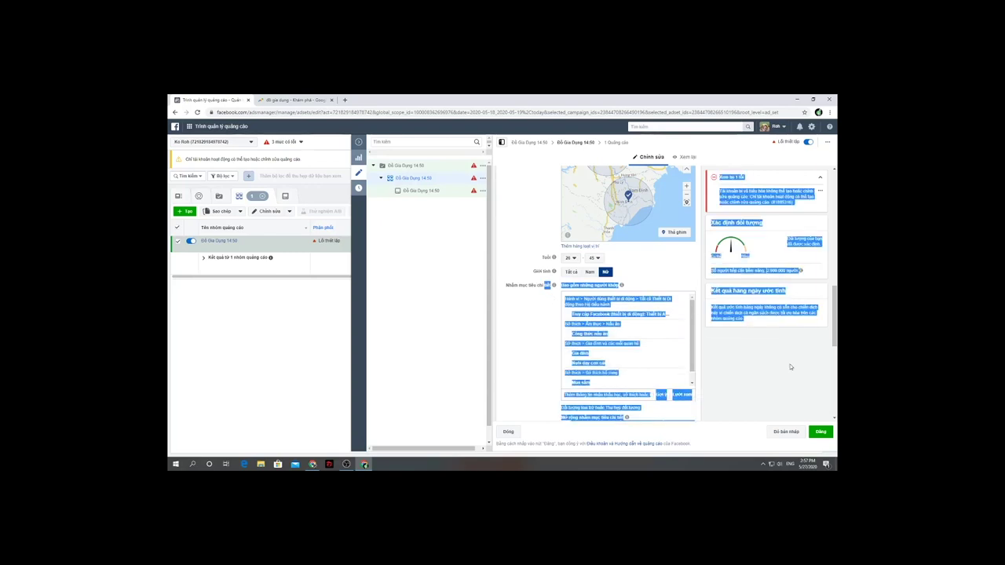
{"action": "left_click", "coordinate": [791, 366]}
{"action": "left_click_drag", "start_coordinate": [537, 285], "coordinate": [793, 361]}
{"action": "left_click", "coordinate": [796, 358]}
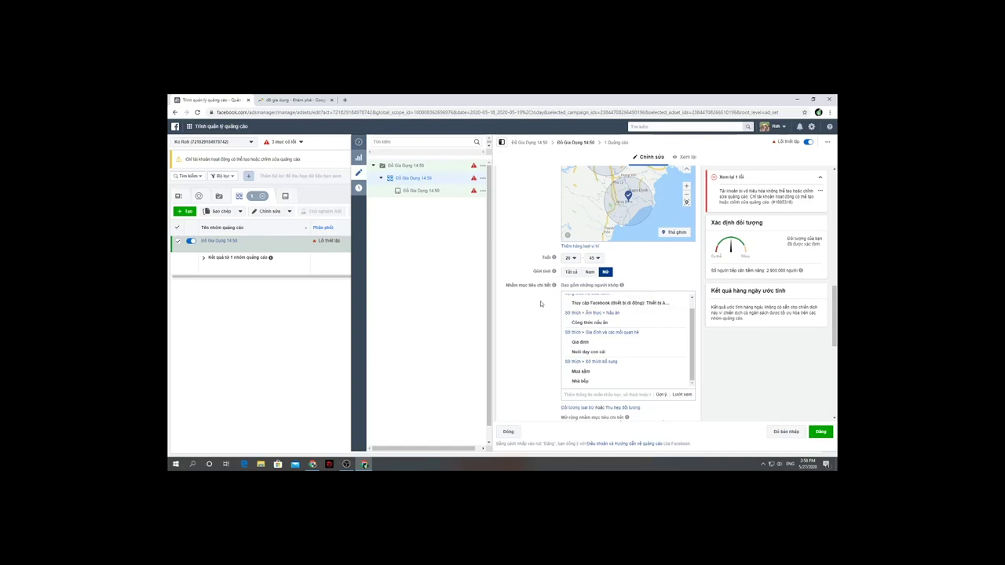
{"action": "scroll", "coordinate": [541, 304], "scroll_direction": "down", "scroll_amount": 2}
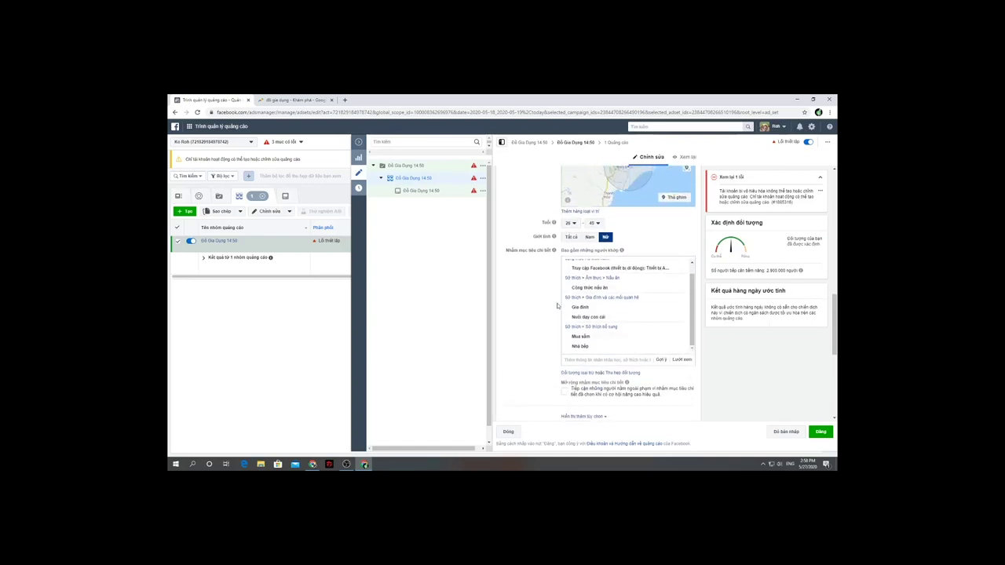
{"action": "scroll", "coordinate": [539, 273], "scroll_direction": "up", "scroll_amount": 2}
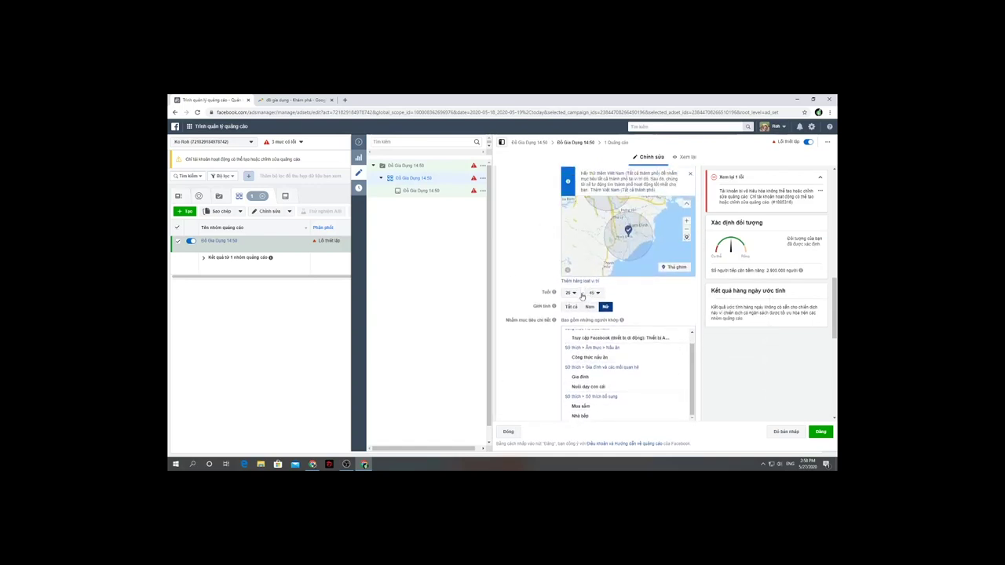
{"action": "scroll", "coordinate": [555, 274], "scroll_direction": "up", "scroll_amount": 2}
{"action": "scroll", "coordinate": [547, 332], "scroll_direction": "down", "scroll_amount": 1}
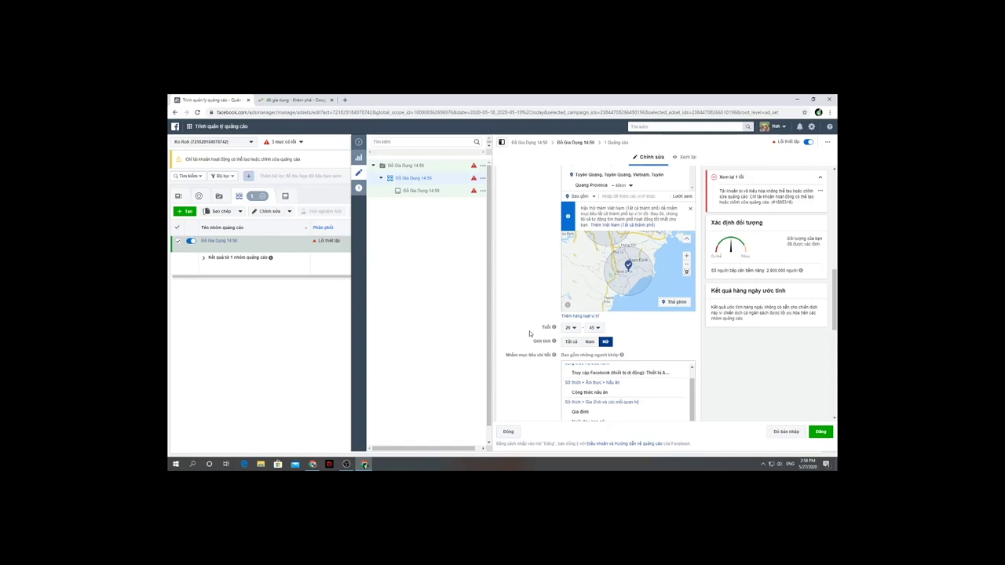
{"action": "scroll", "coordinate": [530, 331], "scroll_direction": "down", "scroll_amount": 2}
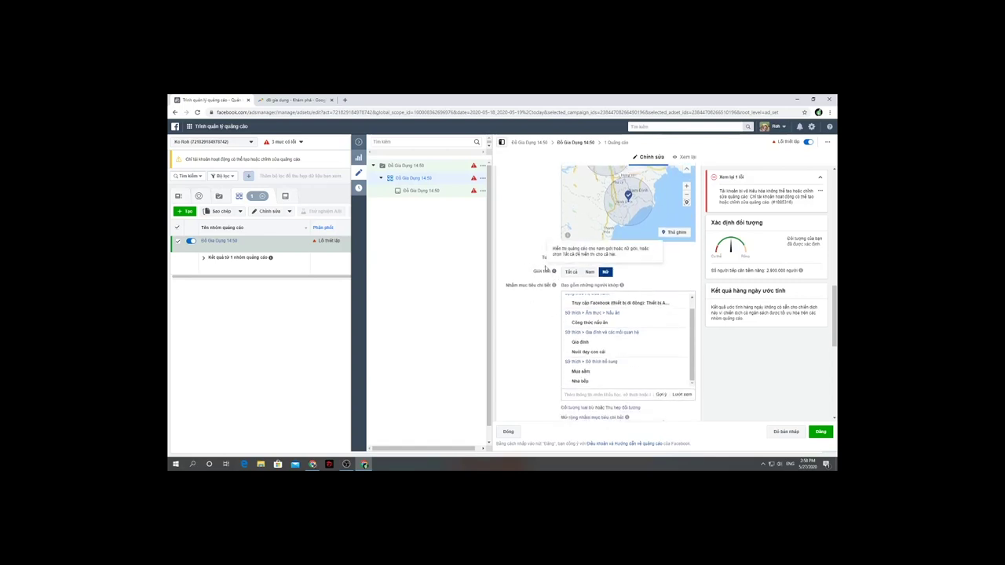
{"action": "mouse_move", "coordinate": [553, 283]}
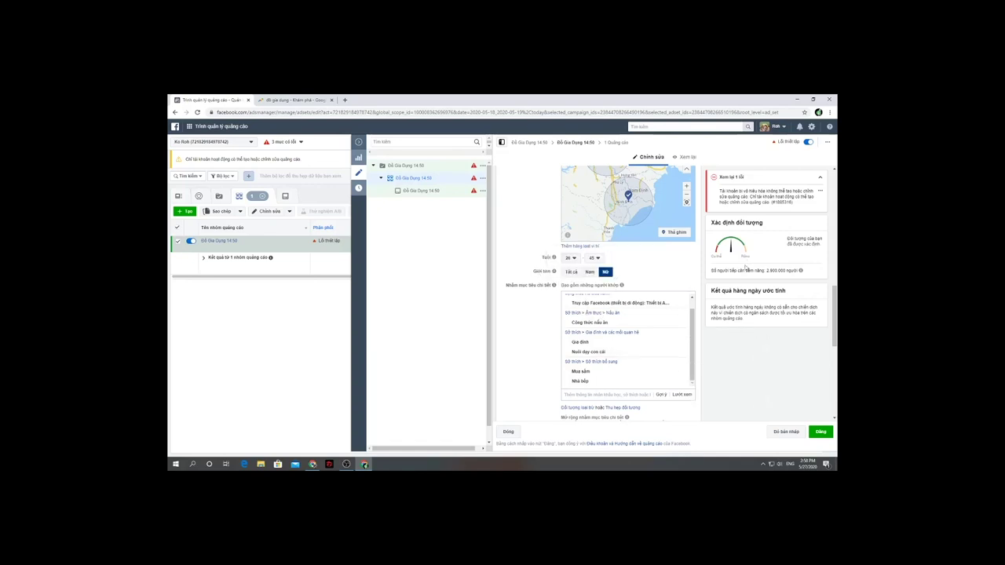
Step: Examine the audience's potential reach estimate and compare it with the chosen locations and detailed targeting
{"action": "left_click_drag", "start_coordinate": [720, 270], "coordinate": [795, 271]}
{"action": "left_click", "coordinate": [774, 271]}
{"action": "left_click", "coordinate": [778, 270]}
{"action": "left_click_drag", "start_coordinate": [713, 271], "coordinate": [797, 271]}
{"action": "mouse_move", "coordinate": [773, 273]}
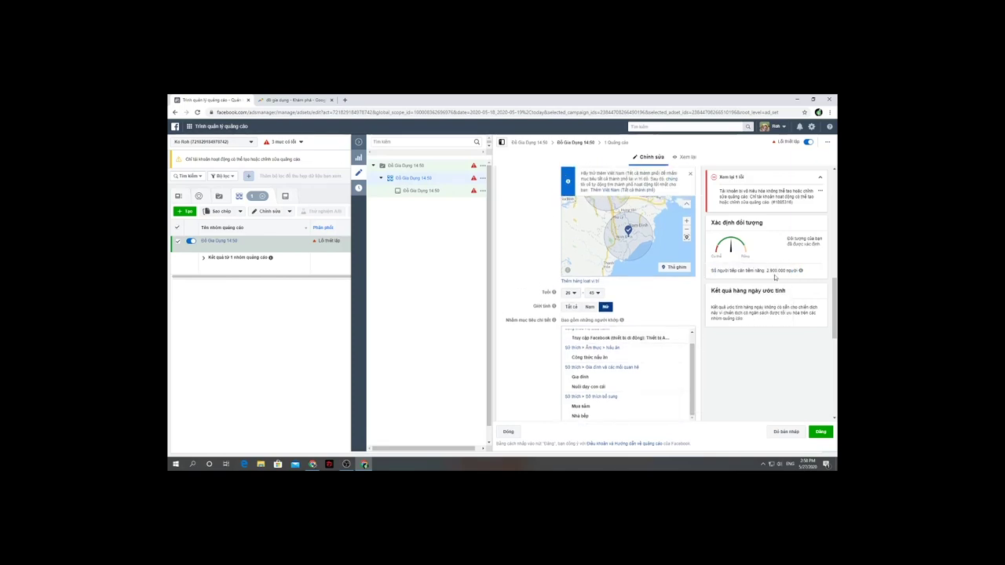
{"action": "mouse_move", "coordinate": [767, 271]}
{"action": "left_mouse_down"}
{"action": "mouse_move", "coordinate": [789, 272]}
{"action": "mouse_move", "coordinate": [772, 270]}
{"action": "left_mouse_up"}
{"action": "scroll", "coordinate": [528, 239], "scroll_direction": "up", "scroll_amount": 3}
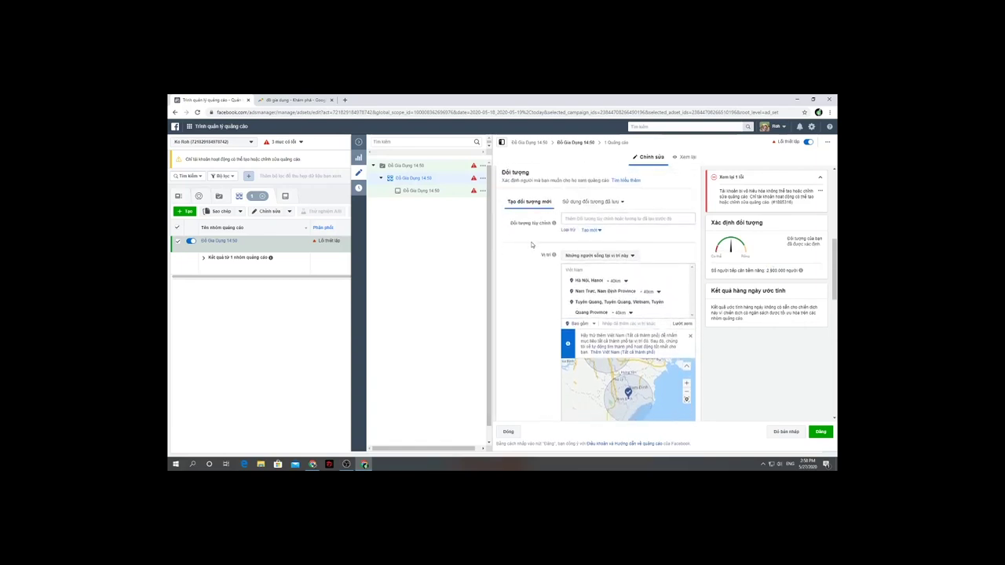
{"action": "scroll", "coordinate": [542, 243], "scroll_direction": "down", "scroll_amount": 4}
{"action": "left_click_drag", "start_coordinate": [721, 272], "coordinate": [761, 272]}
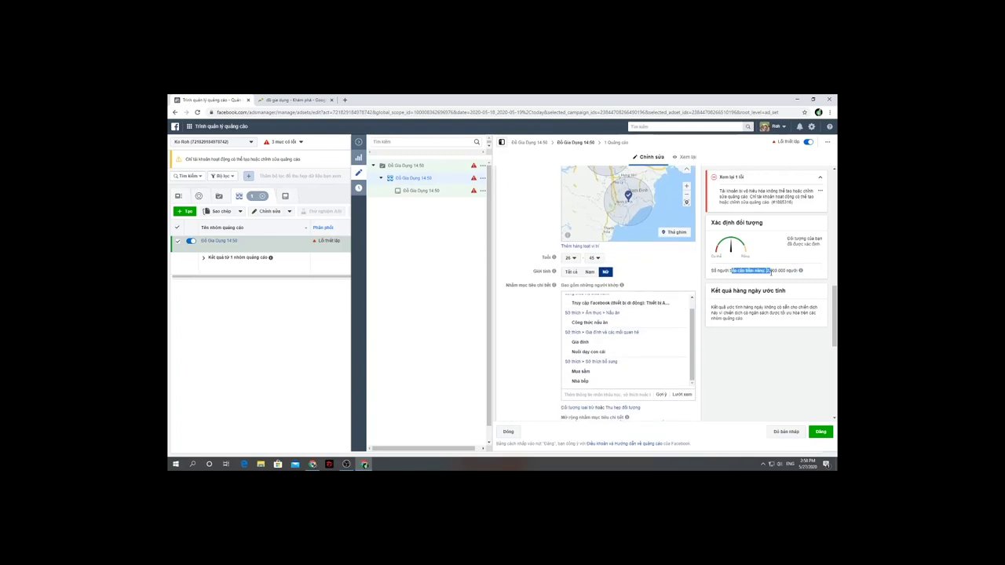
{"action": "left_click", "coordinate": [771, 271]}
{"action": "mouse_move", "coordinate": [765, 271]}
{"action": "left_mouse_down"}
{"action": "mouse_move", "coordinate": [788, 271]}
{"action": "mouse_move", "coordinate": [768, 271]}
{"action": "left_mouse_up"}
{"action": "left_click", "coordinate": [782, 270]}
{"action": "left_click", "coordinate": [789, 270]}
{"action": "left_click", "coordinate": [769, 271]}
{"action": "scroll", "coordinate": [742, 283], "scroll_direction": "down", "scroll_amount": 2}
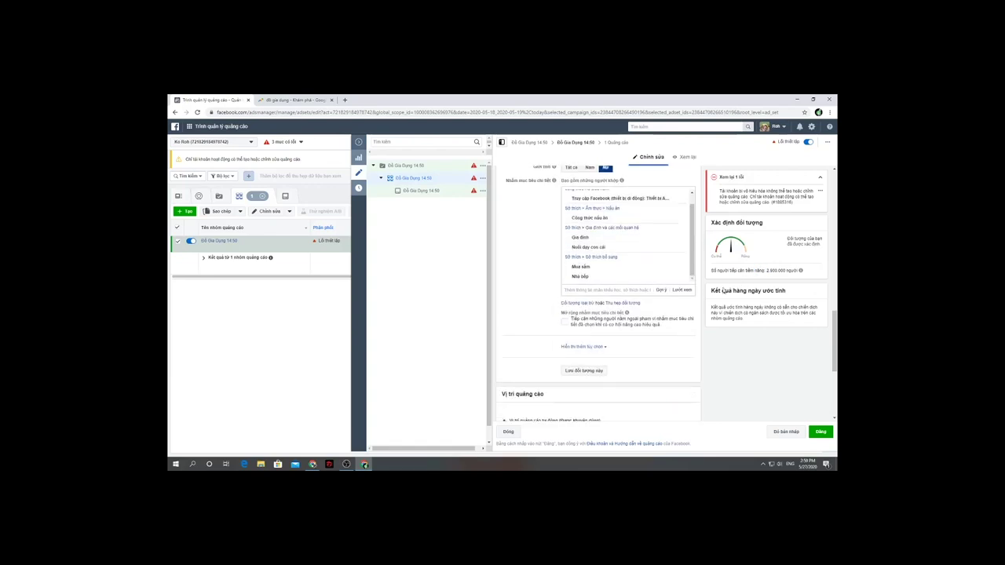
{"action": "scroll", "coordinate": [525, 292], "scroll_direction": "up", "scroll_amount": 5}
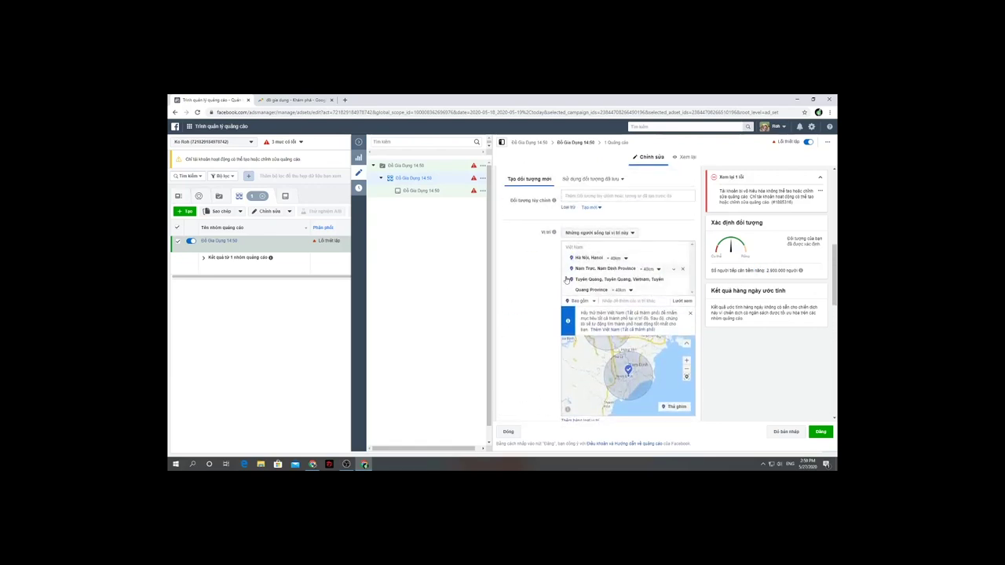
{"action": "scroll", "coordinate": [527, 312], "scroll_direction": "down", "scroll_amount": 3}
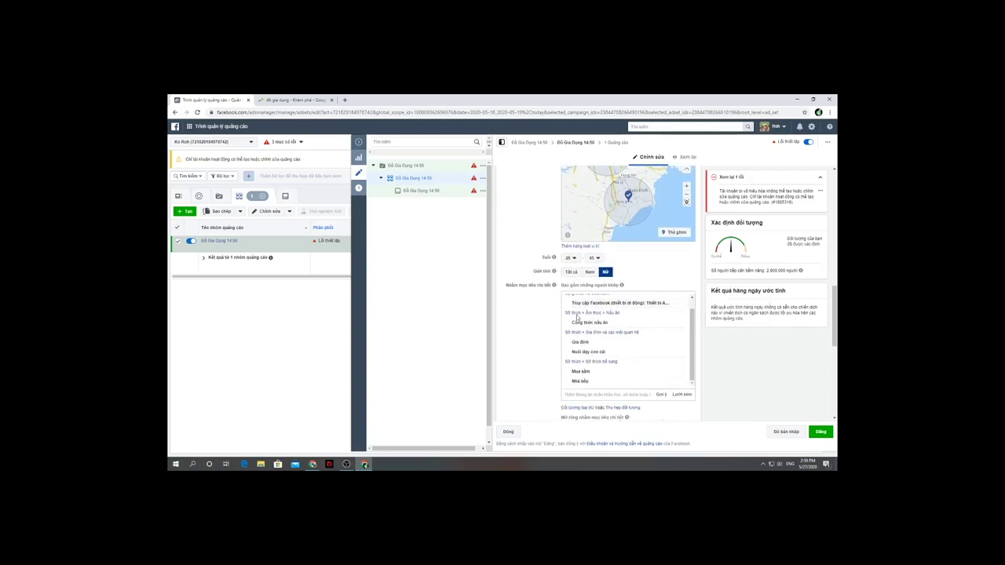
Step: Exclude the behaviors "Quản trị viên Trang Facebook" and "Người dùng Thanh toán trên Facebook (90 ngày)" from the ad set's audience
{"action": "mouse_move", "coordinate": [592, 337]}
{"action": "scroll", "coordinate": [537, 334], "scroll_direction": "down", "scroll_amount": 3}
{"action": "scroll", "coordinate": [538, 314], "scroll_direction": "up", "scroll_amount": 3}
{"action": "mouse_move", "coordinate": [687, 322]}
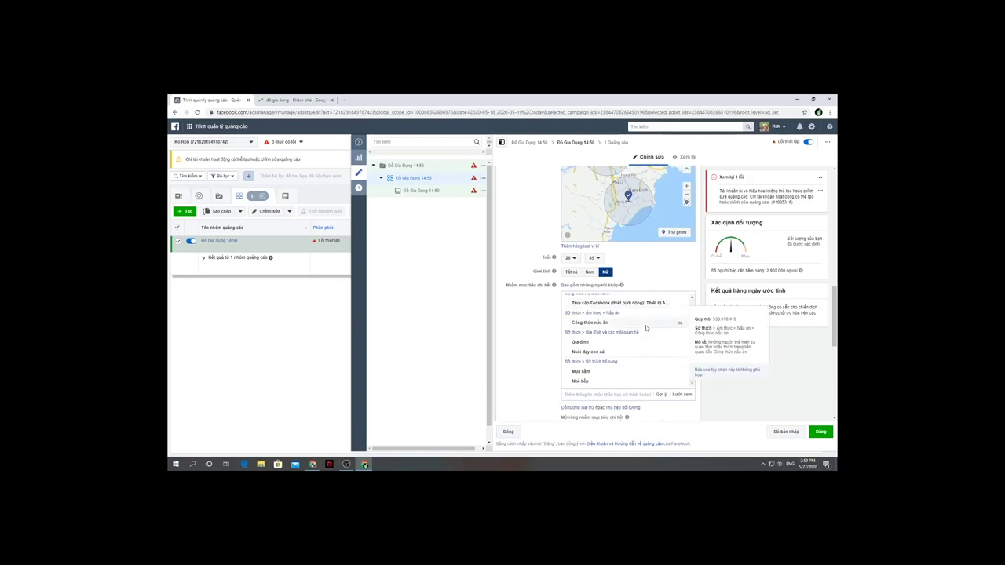
{"action": "scroll", "coordinate": [689, 310], "scroll_direction": "down", "scroll_amount": 1}
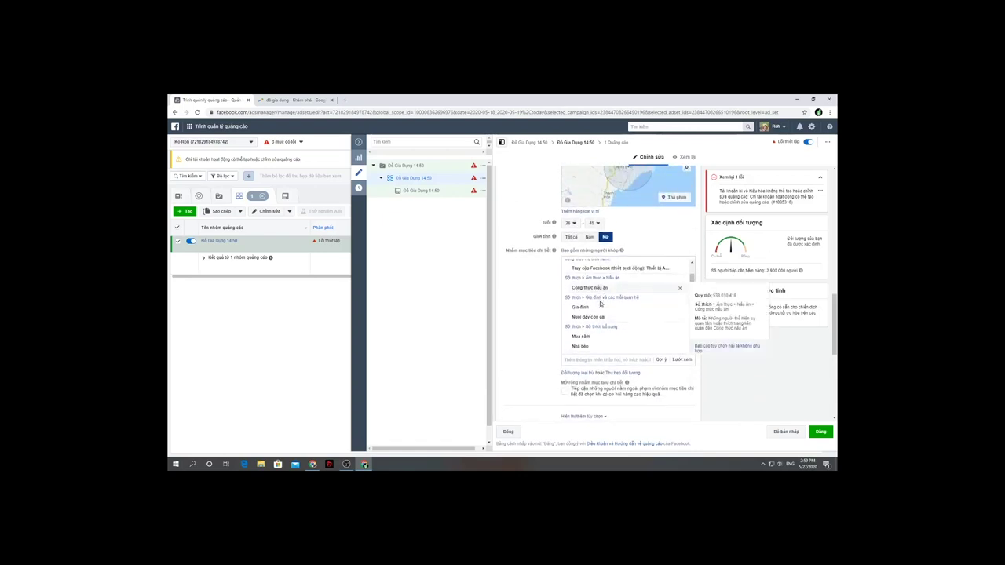
{"action": "scroll", "coordinate": [526, 288], "scroll_direction": "down", "scroll_amount": 1}
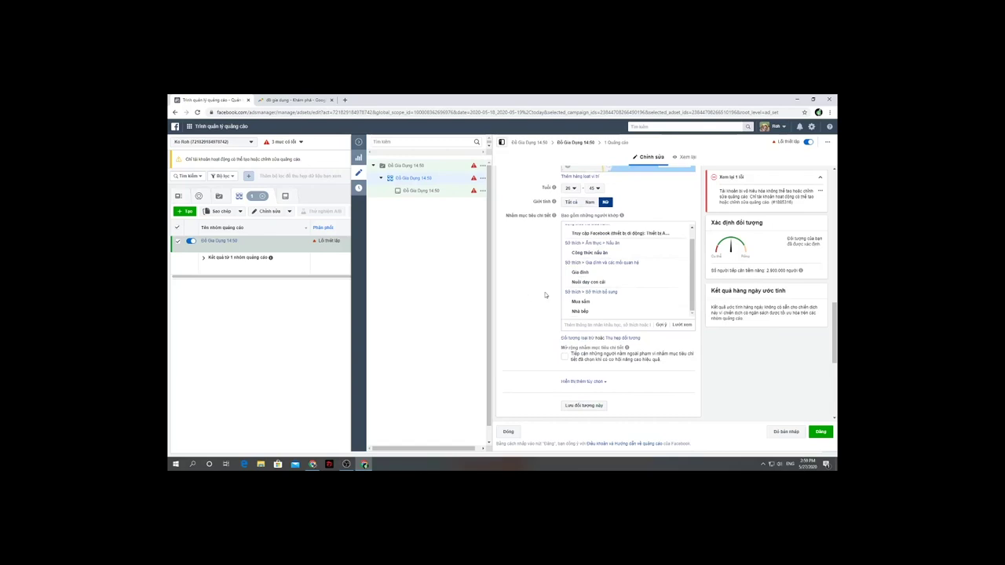
{"action": "left_click", "coordinate": [571, 338]}
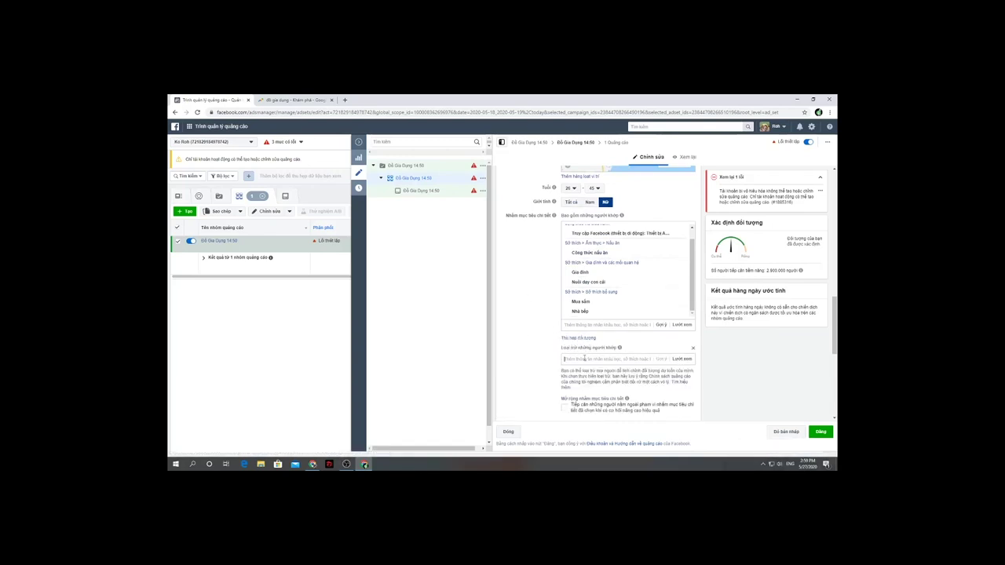
{"action": "type", "text": "acebook"}
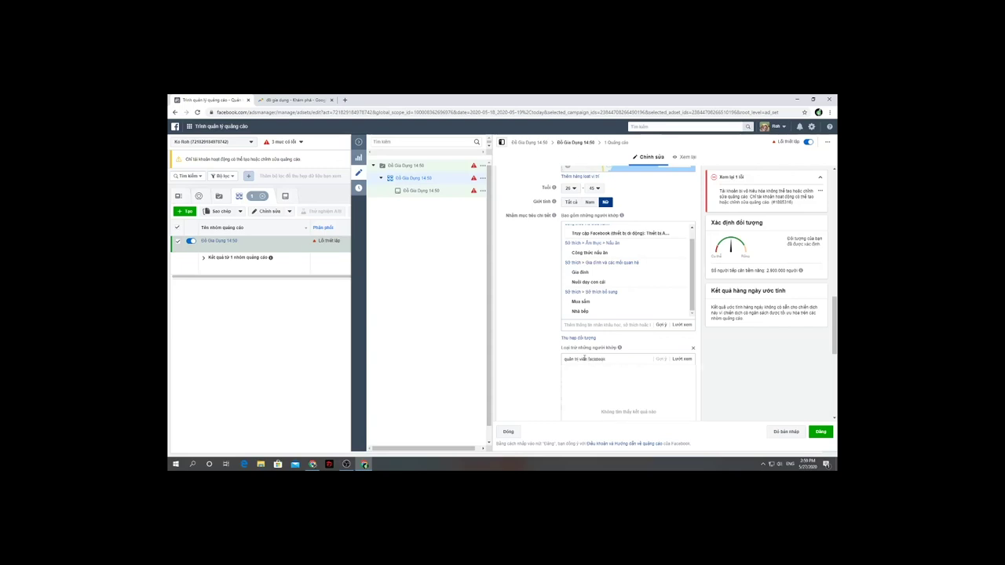
{"action": "left_click", "coordinate": [589, 372]}
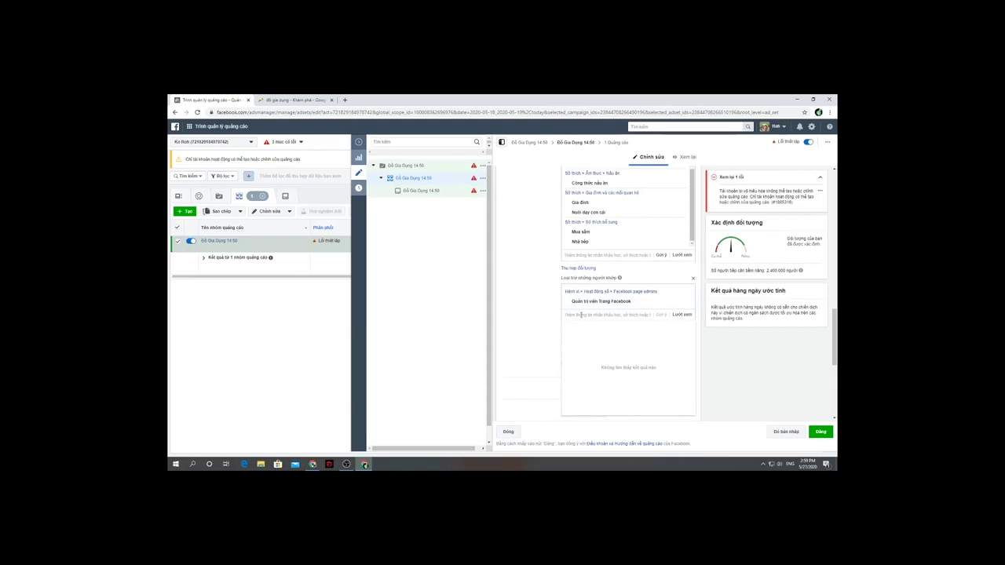
{"action": "type", "text": "Người dùng thanh toán facebook 90"}
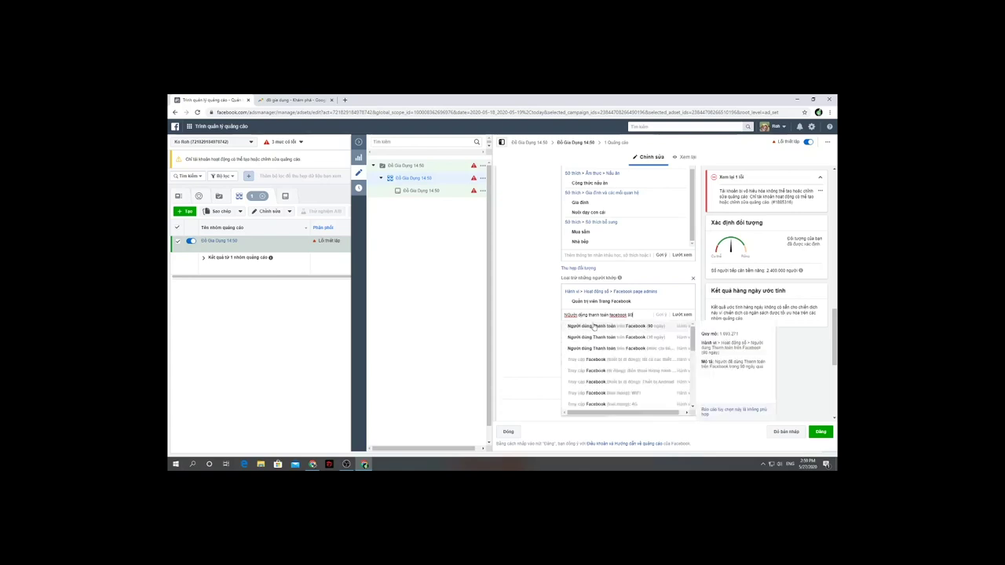
{"action": "left_click", "coordinate": [597, 326]}
Step: Examine the recommended automatic placements option and its description in the ad set's placement settings
{"action": "scroll", "coordinate": [534, 306], "scroll_direction": "down", "scroll_amount": 6}
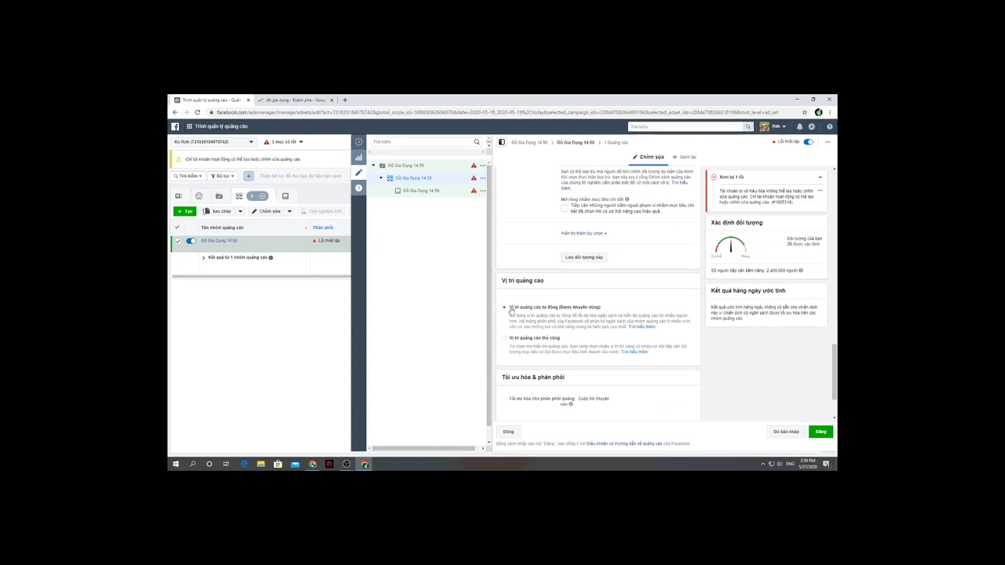
{"action": "left_click_drag", "start_coordinate": [511, 312], "coordinate": [601, 317]}
{"action": "left_click", "coordinate": [588, 317]}
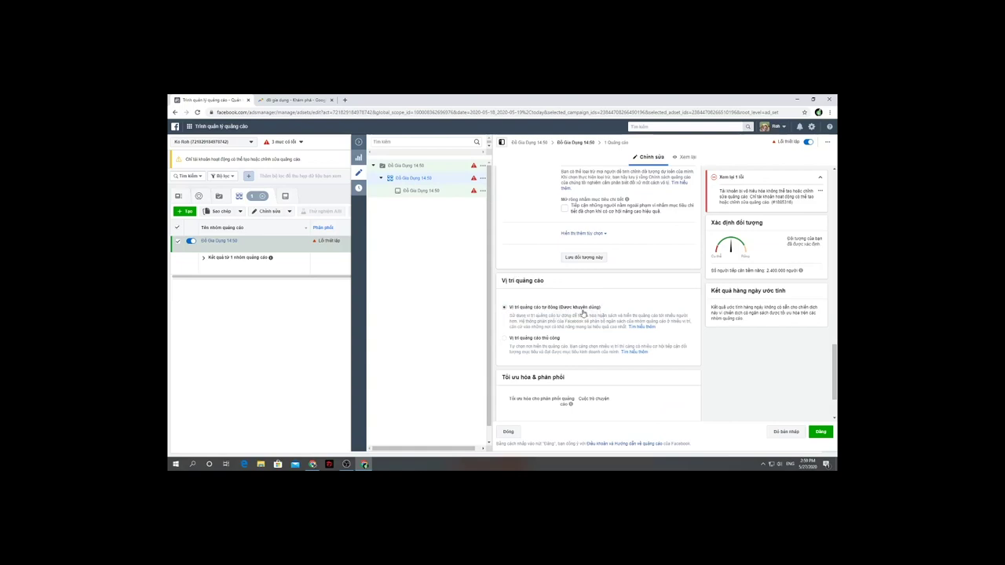
{"action": "left_click_drag", "start_coordinate": [521, 307], "coordinate": [589, 311]}
{"action": "left_click", "coordinate": [527, 310]}
{"action": "left_click_drag", "start_coordinate": [516, 311], "coordinate": [588, 312]}
{"action": "left_click_drag", "start_coordinate": [535, 315], "coordinate": [601, 332]}
{"action": "left_click", "coordinate": [600, 332]}
Step: Switch the ad set to manual placements and limit the devices to mobile (Di động) only
{"action": "left_click", "coordinate": [506, 338]}
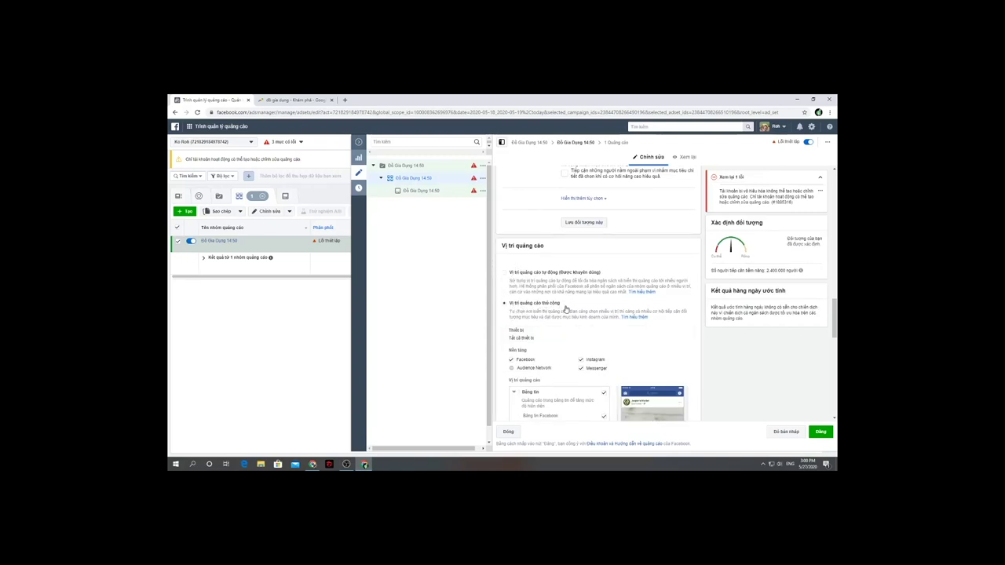
{"action": "scroll", "coordinate": [562, 312], "scroll_direction": "down", "scroll_amount": 1}
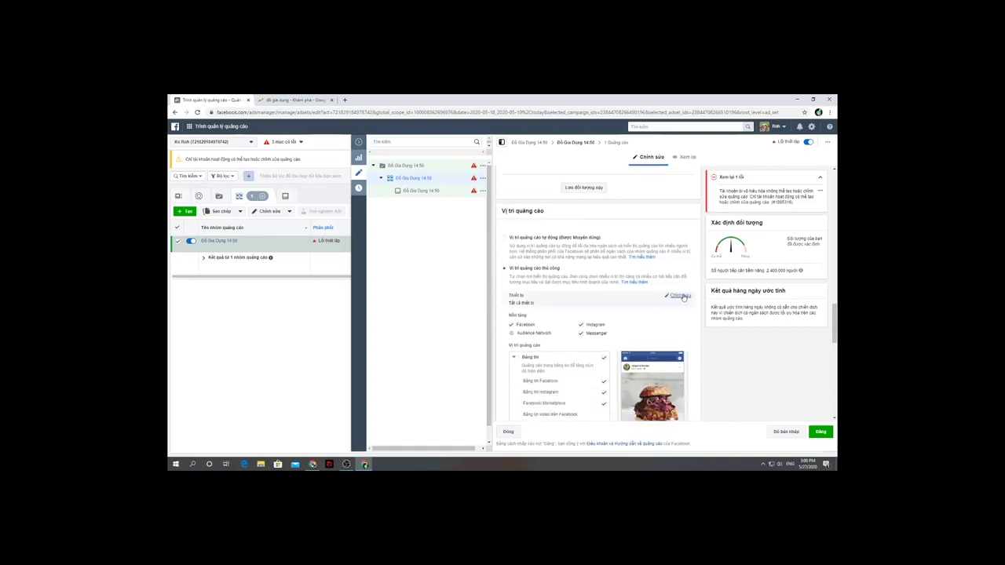
{"action": "left_click", "coordinate": [681, 297]}
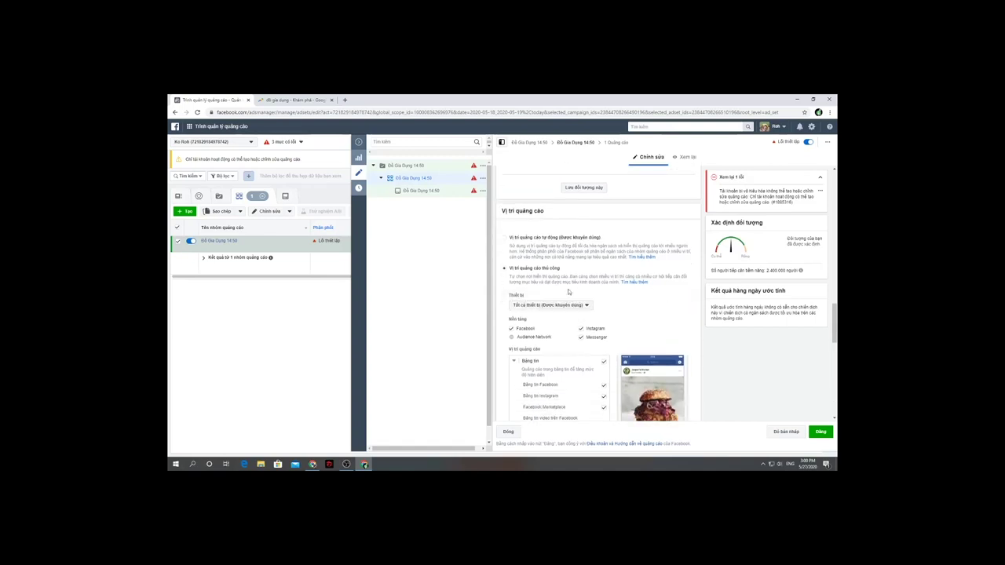
{"action": "left_click", "coordinate": [550, 307]}
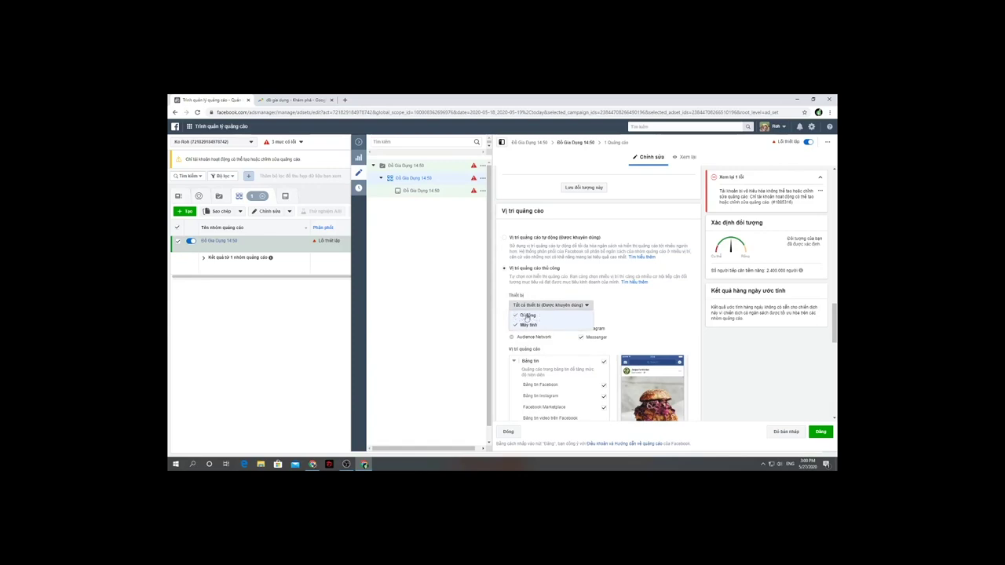
{"action": "left_click", "coordinate": [529, 326]}
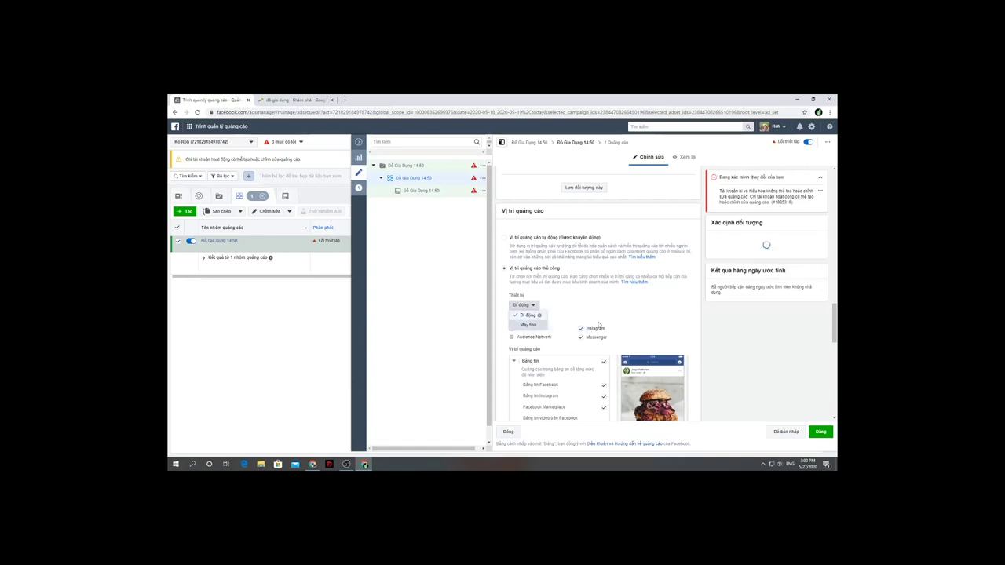
{"action": "left_click", "coordinate": [600, 325]}
Step: Keep only Facebook feed and Messenger inbox as placements, deselecting Instagram feed, Facebook Marketplace, Instagram Explore and all Stories
{"action": "scroll", "coordinate": [615, 317], "scroll_direction": "down", "scroll_amount": 3}
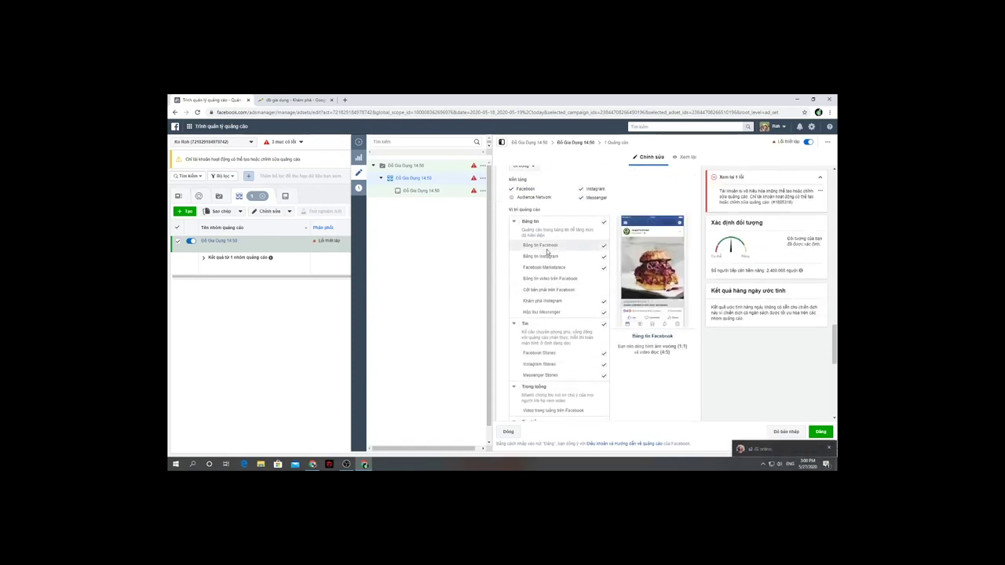
{"action": "scroll", "coordinate": [614, 314], "scroll_direction": "up", "scroll_amount": 1}
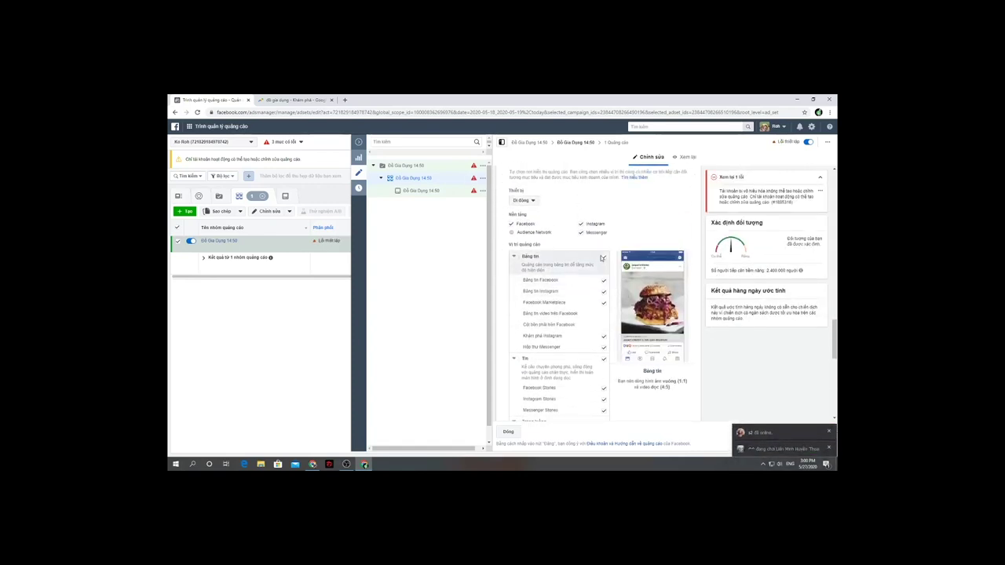
{"action": "scroll", "coordinate": [584, 259], "scroll_direction": "up", "scroll_amount": 4}
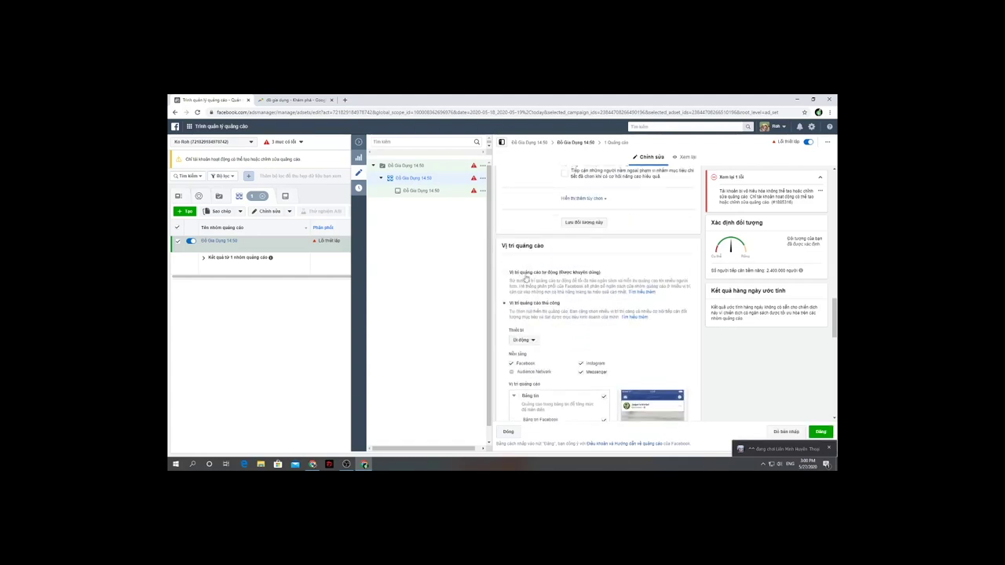
{"action": "scroll", "coordinate": [548, 303], "scroll_direction": "down", "scroll_amount": 4}
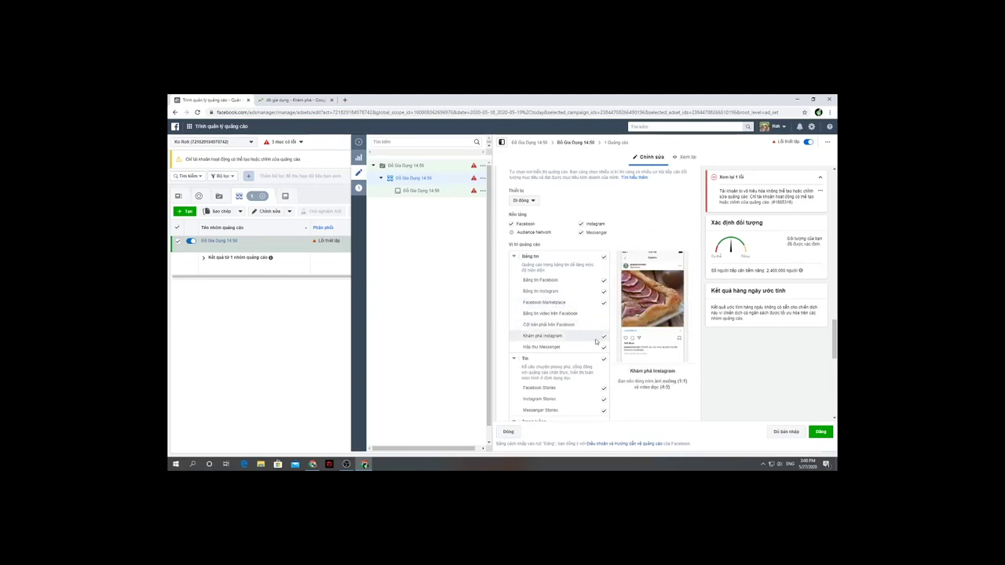
{"action": "scroll", "coordinate": [601, 367], "scroll_direction": "down", "scroll_amount": 1}
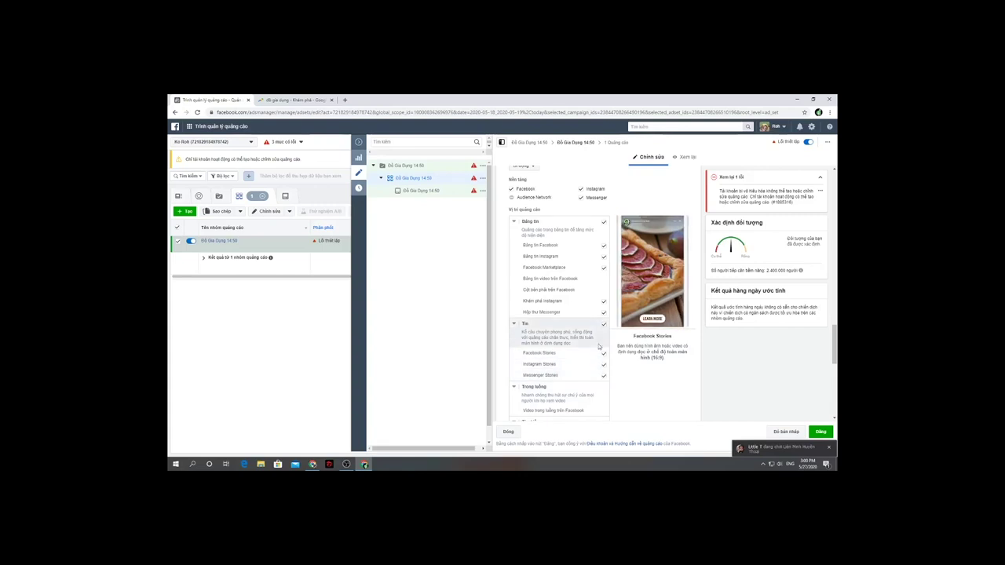
{"action": "scroll", "coordinate": [587, 318], "scroll_direction": "up", "scroll_amount": 1}
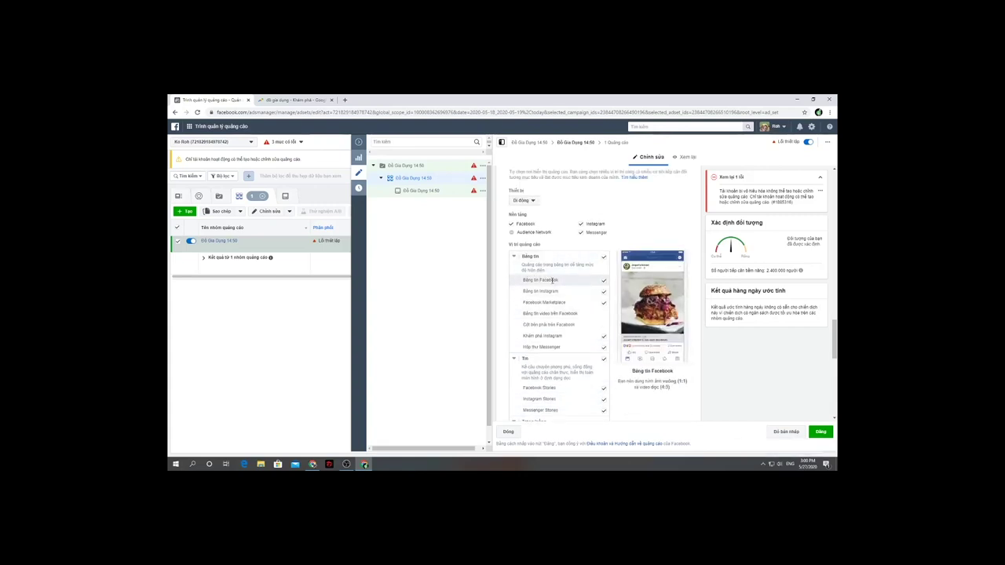
{"action": "left_click", "coordinate": [604, 325]}
{"action": "left_click", "coordinate": [604, 313]}
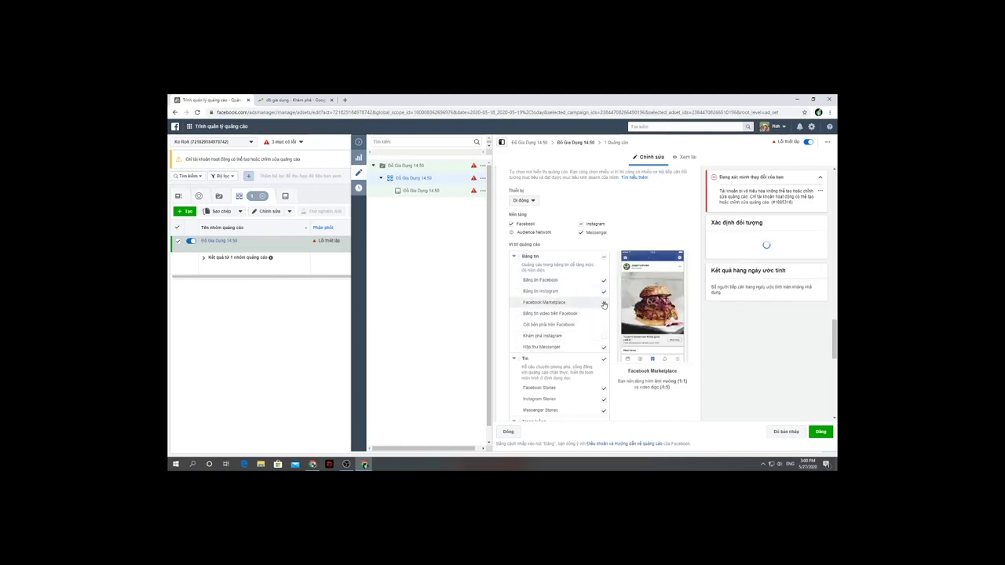
{"action": "left_click", "coordinate": [604, 302]}
{"action": "left_click", "coordinate": [604, 292]}
{"action": "left_click", "coordinate": [604, 335]}
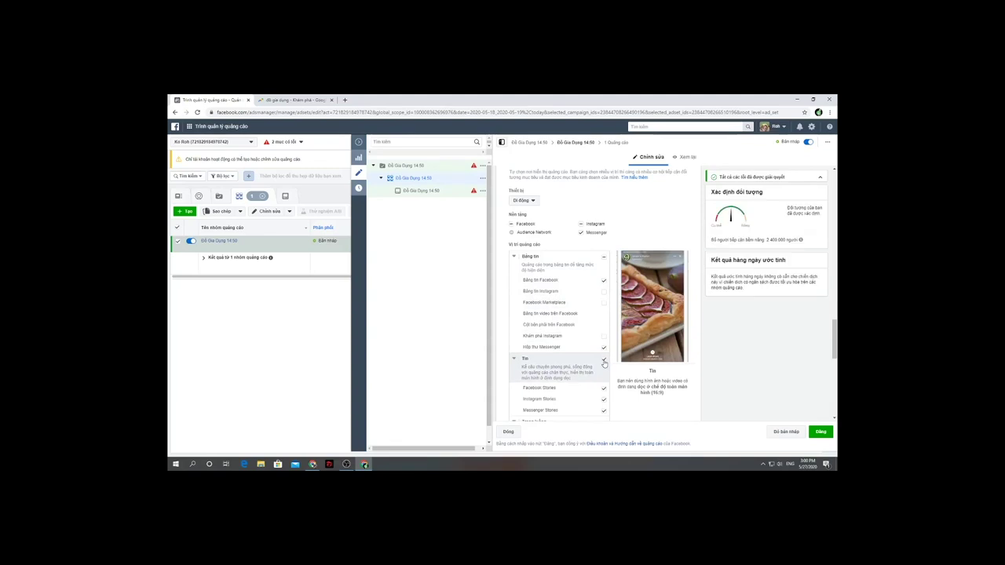
{"action": "left_click", "coordinate": [604, 359]}
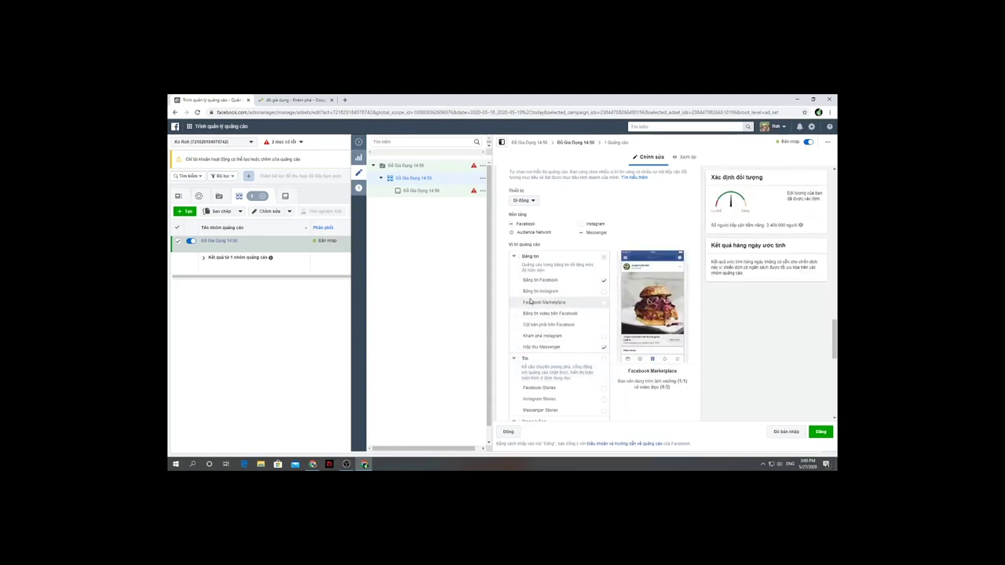
Step: Examine the Facebook Marketplace placement and the other placement groups down to apps and websites
{"action": "left_click_drag", "start_coordinate": [553, 302], "coordinate": [567, 308]}
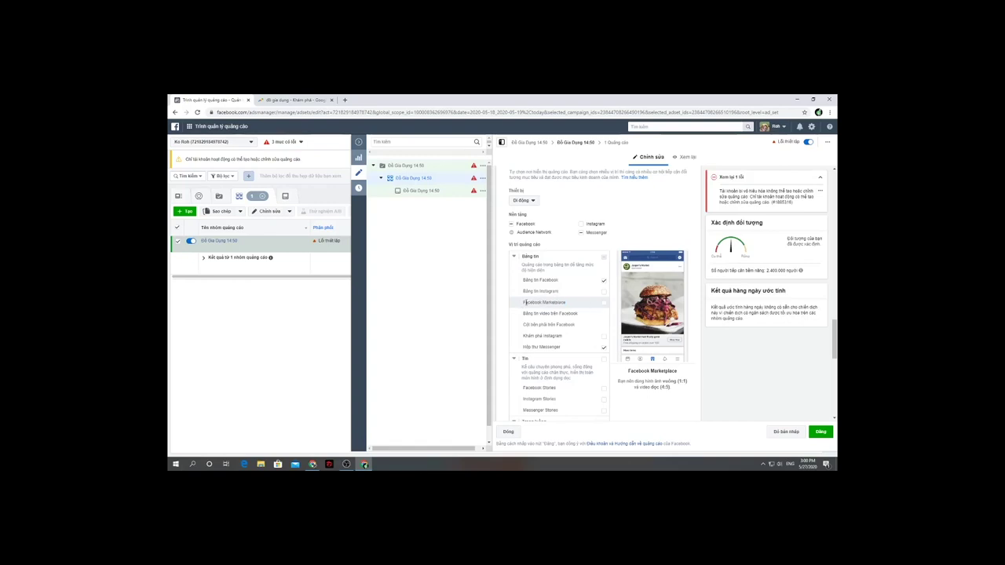
{"action": "left_click_drag", "start_coordinate": [524, 303], "coordinate": [553, 304]}
{"action": "left_click", "coordinate": [564, 303]}
{"action": "left_click_drag", "start_coordinate": [562, 302], "coordinate": [523, 303]}
{"action": "left_click", "coordinate": [522, 303]}
{"action": "scroll", "coordinate": [601, 306], "scroll_direction": "down", "scroll_amount": 5}
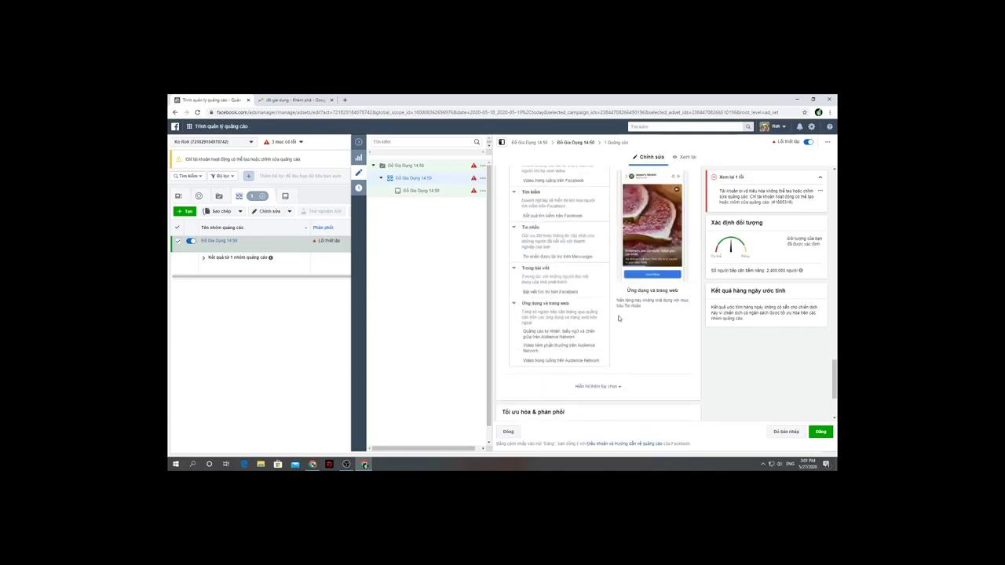
{"action": "scroll", "coordinate": [596, 303], "scroll_direction": "down", "scroll_amount": 1}
{"action": "scroll", "coordinate": [589, 302], "scroll_direction": "up", "scroll_amount": 10}
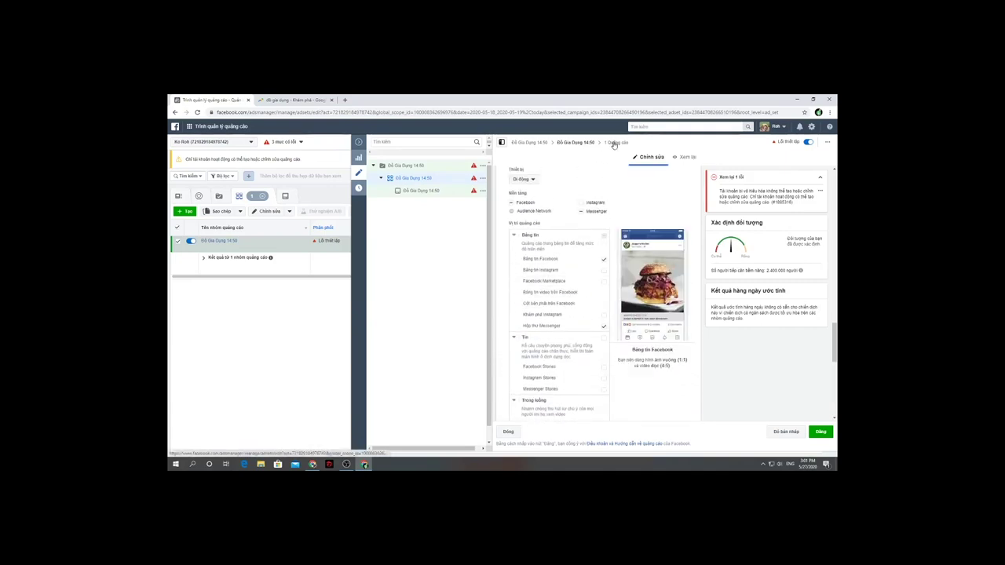
Step: Try to publish the ad set, dismiss the dialog and close the editing pane
{"action": "left_click", "coordinate": [821, 432]}
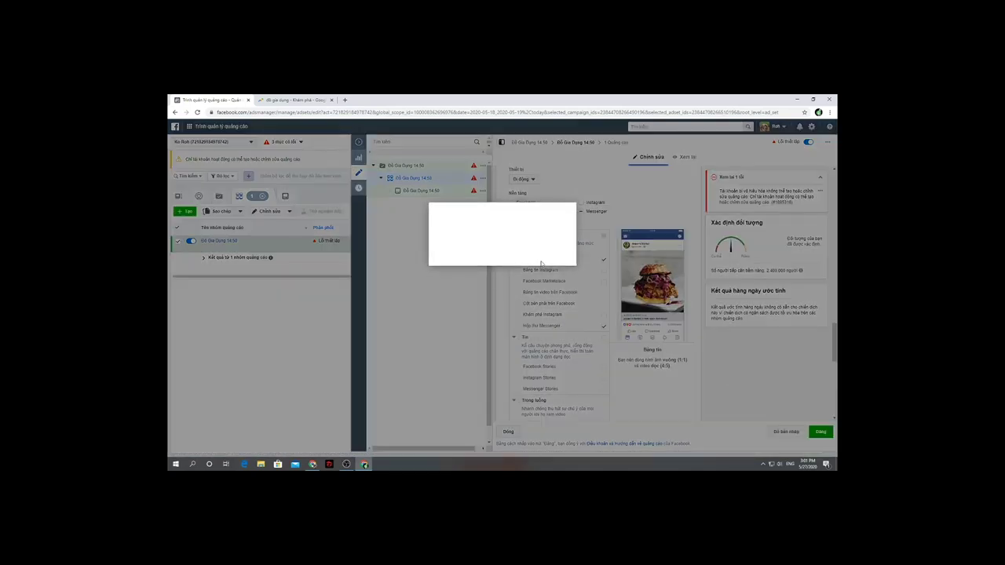
{"action": "left_click", "coordinate": [561, 261]}
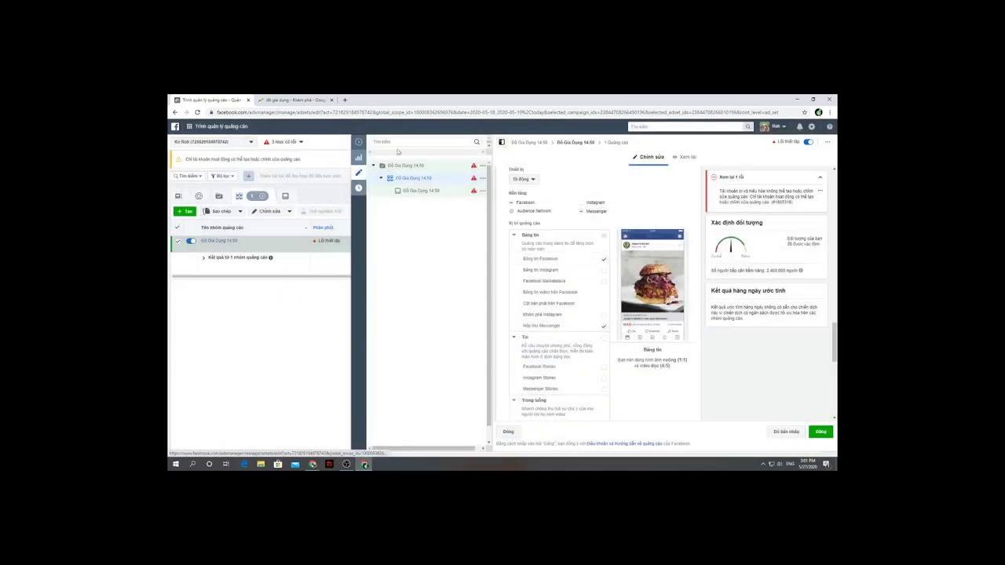
{"action": "left_click", "coordinate": [393, 168]}
{"action": "left_click", "coordinate": [529, 273]}
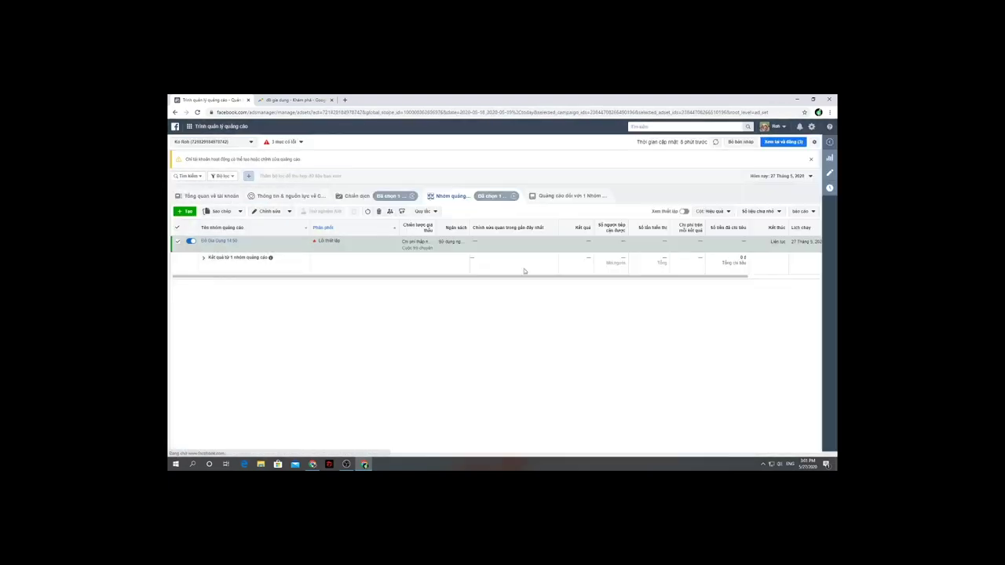
Step: Review the "Đồ Gia Dụng 14:50" campaign and ad set lists and the ad set's available editing options
{"action": "left_click", "coordinate": [351, 196]}
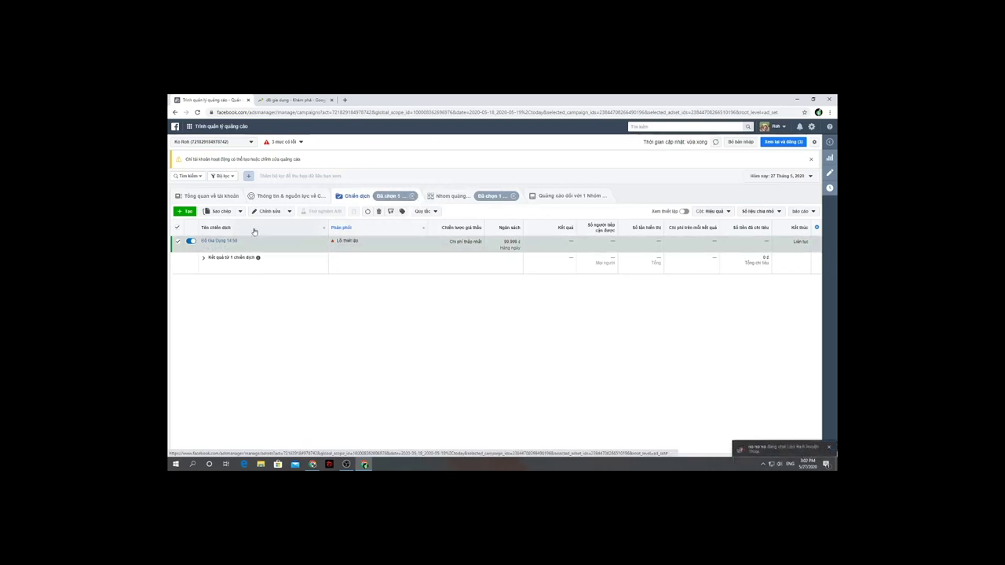
{"action": "left_click", "coordinate": [457, 198]}
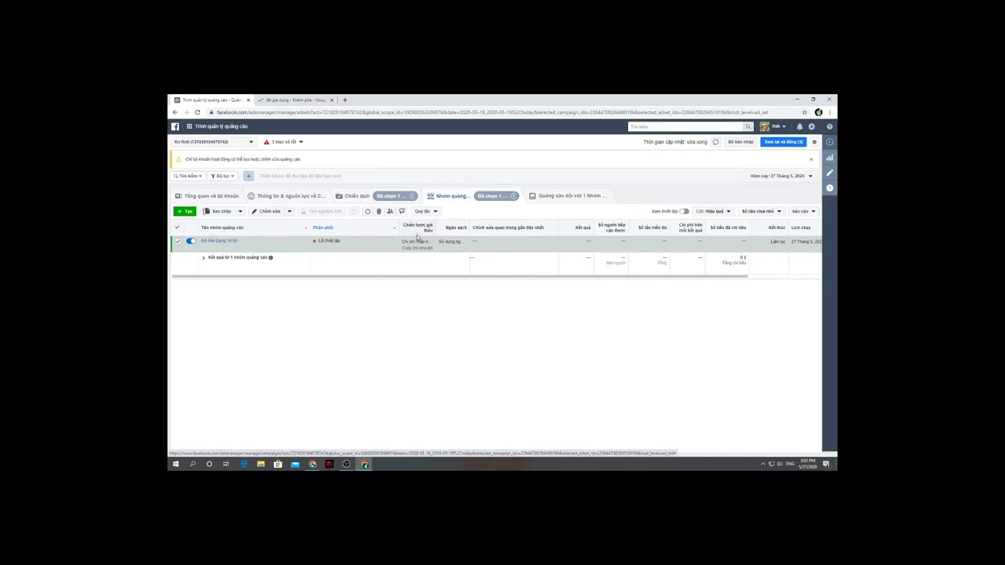
{"action": "left_click", "coordinate": [289, 212]}
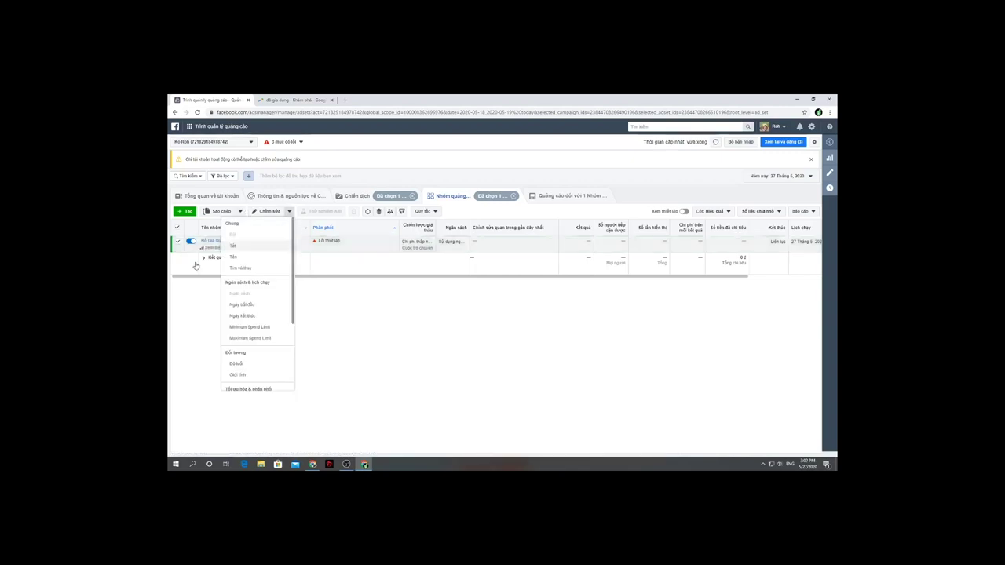
{"action": "left_click", "coordinate": [184, 299]}
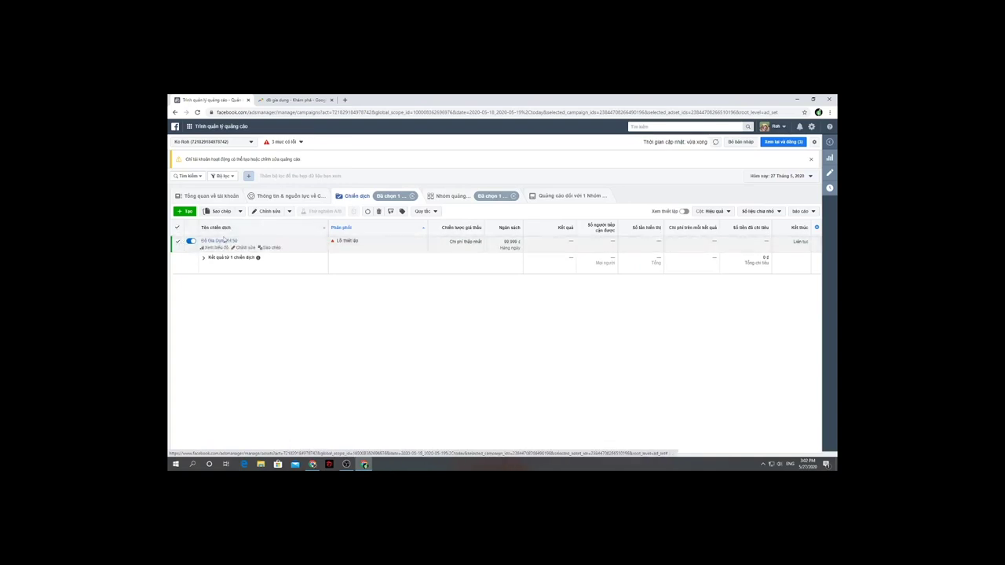
{"action": "mouse_move", "coordinate": [345, 240]}
Step: Start splitting the audience of the "Đồ Gia Dụng 14:50" ad set and set the original's age range to 26–31
{"action": "left_click", "coordinate": [445, 198]}
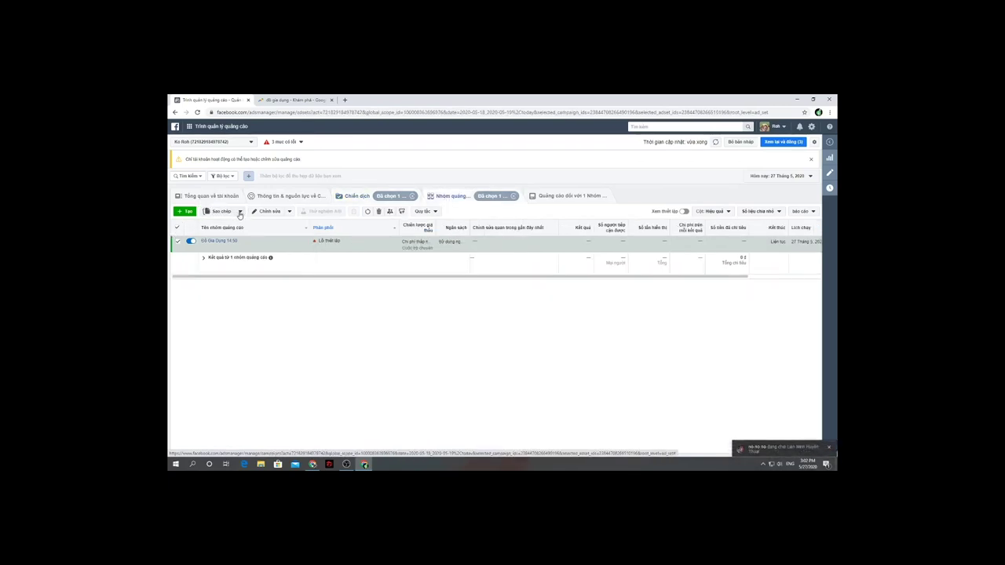
{"action": "left_click", "coordinate": [239, 212]}
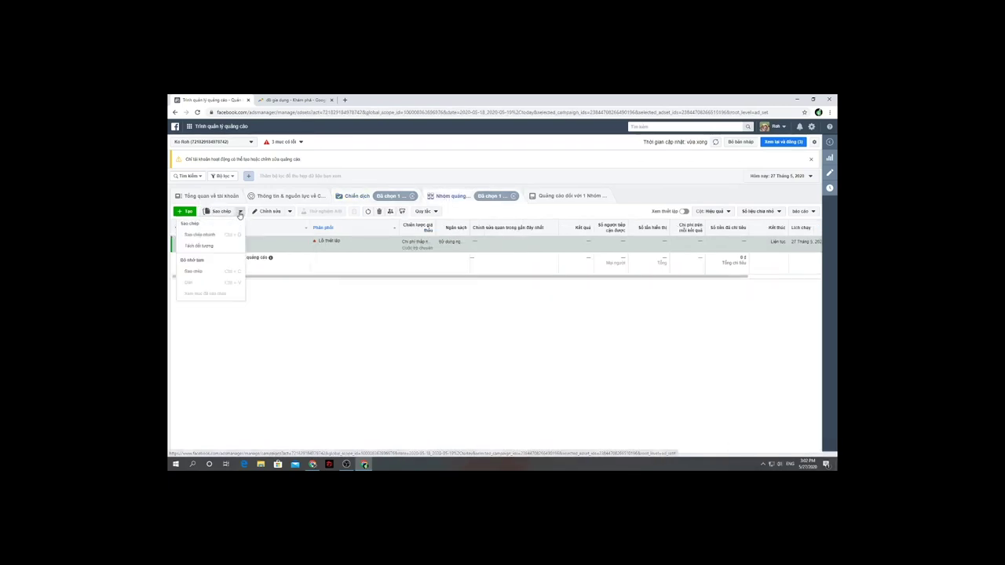
{"action": "left_click", "coordinate": [207, 246]}
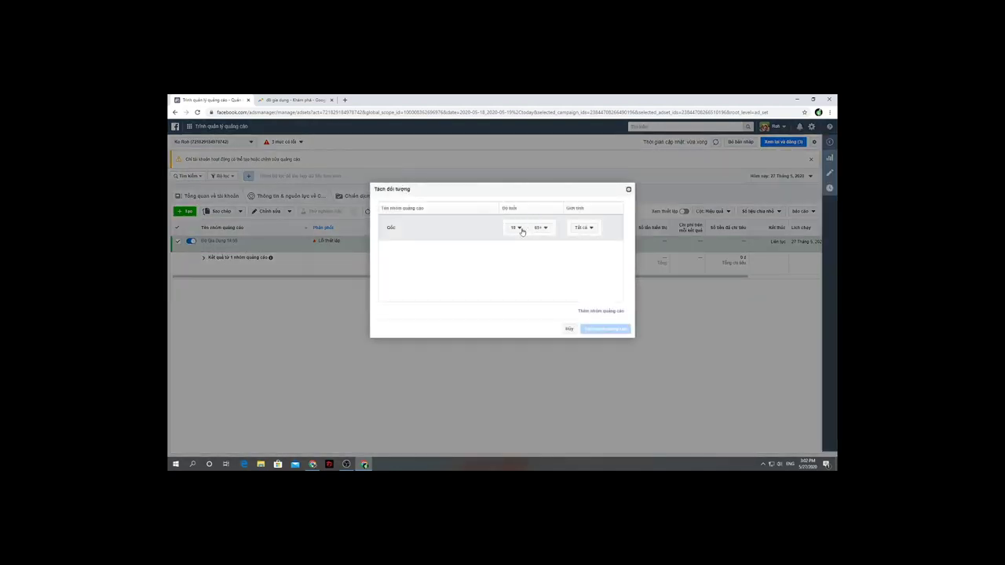
{"action": "left_click", "coordinate": [519, 229]}
{"action": "scroll", "coordinate": [522, 271], "scroll_direction": "down", "scroll_amount": 2}
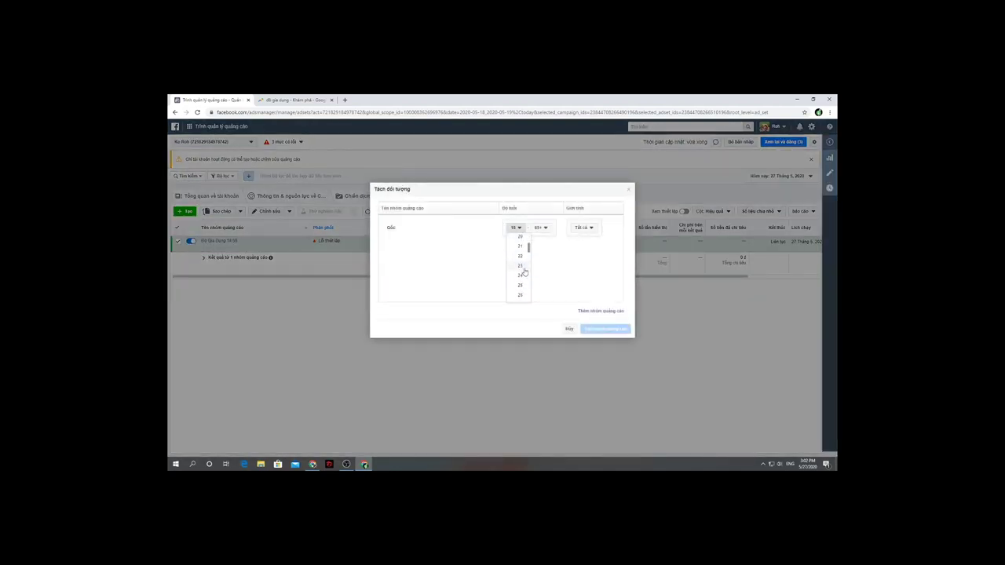
{"action": "left_click", "coordinate": [521, 294]}
{"action": "left_click", "coordinate": [540, 227]}
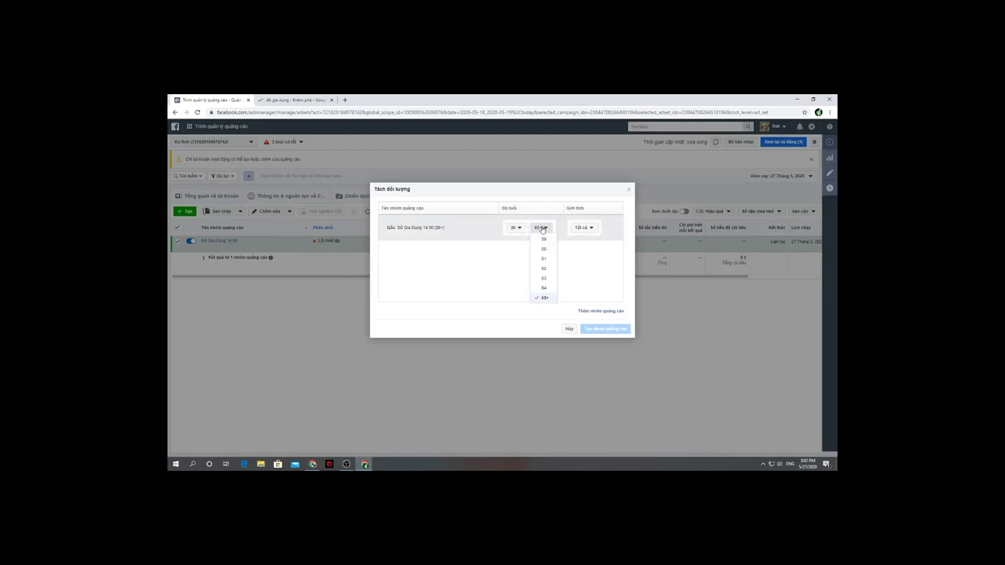
{"action": "scroll", "coordinate": [546, 265], "scroll_direction": "up", "scroll_amount": 7}
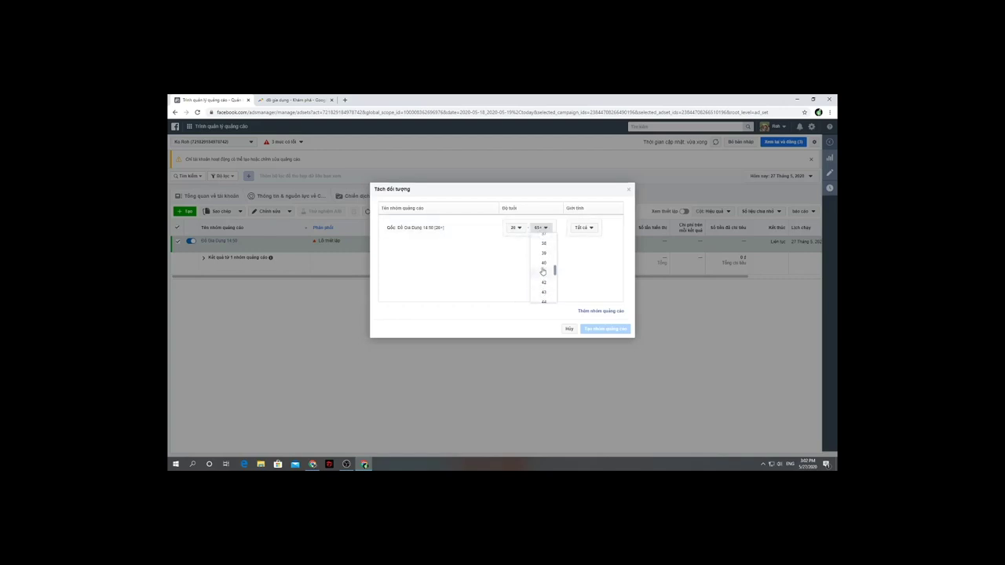
{"action": "scroll", "coordinate": [546, 267], "scroll_direction": "up", "scroll_amount": 2}
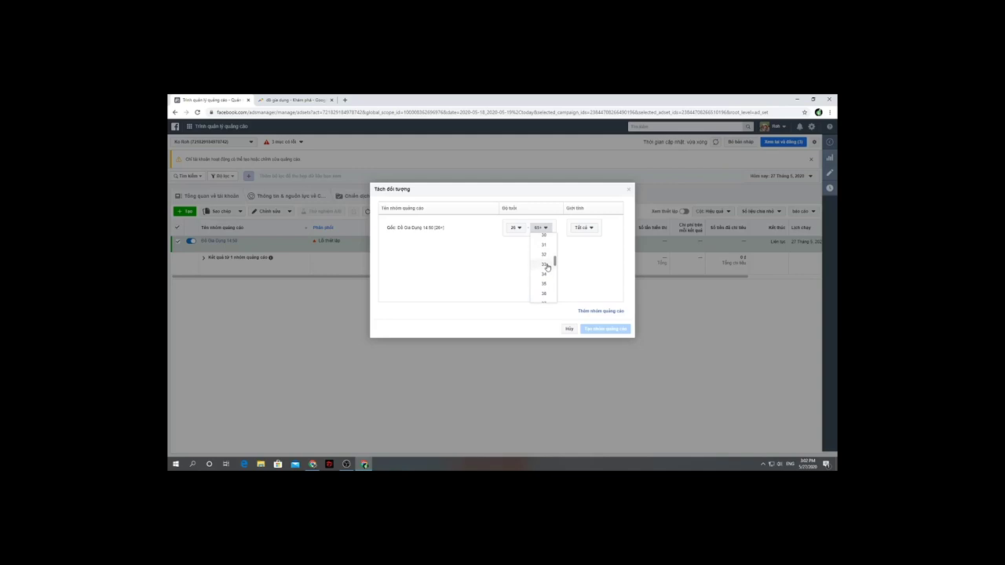
{"action": "scroll", "coordinate": [547, 267], "scroll_direction": "up", "scroll_amount": 1}
{"action": "left_click", "coordinate": [546, 280]}
Step: Restrict the original ad set's gender to women (Nữ) in the audience split
{"action": "left_click", "coordinate": [582, 227]}
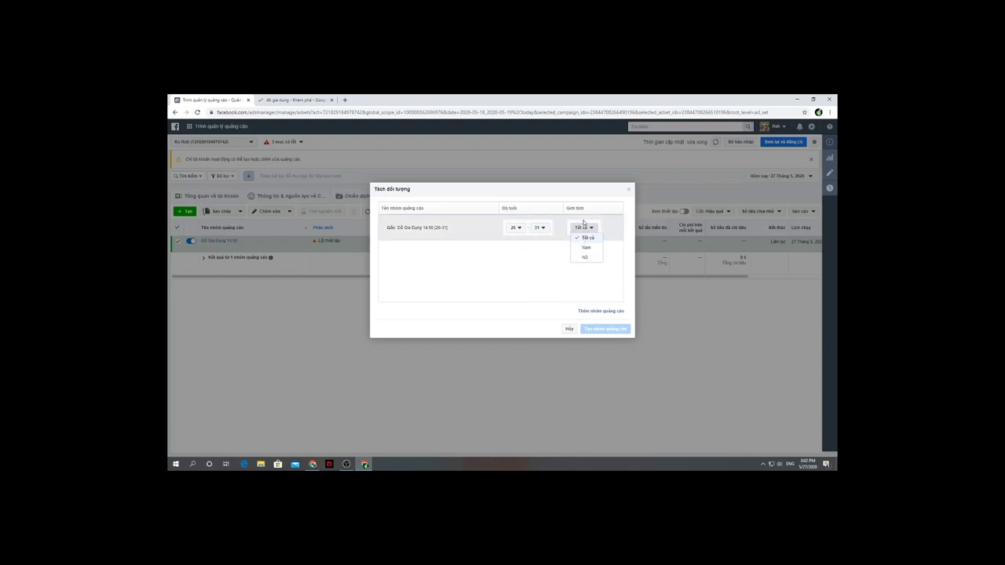
{"action": "left_click", "coordinate": [583, 227]}
{"action": "left_click", "coordinate": [583, 227]}
{"action": "left_click", "coordinate": [585, 258]}
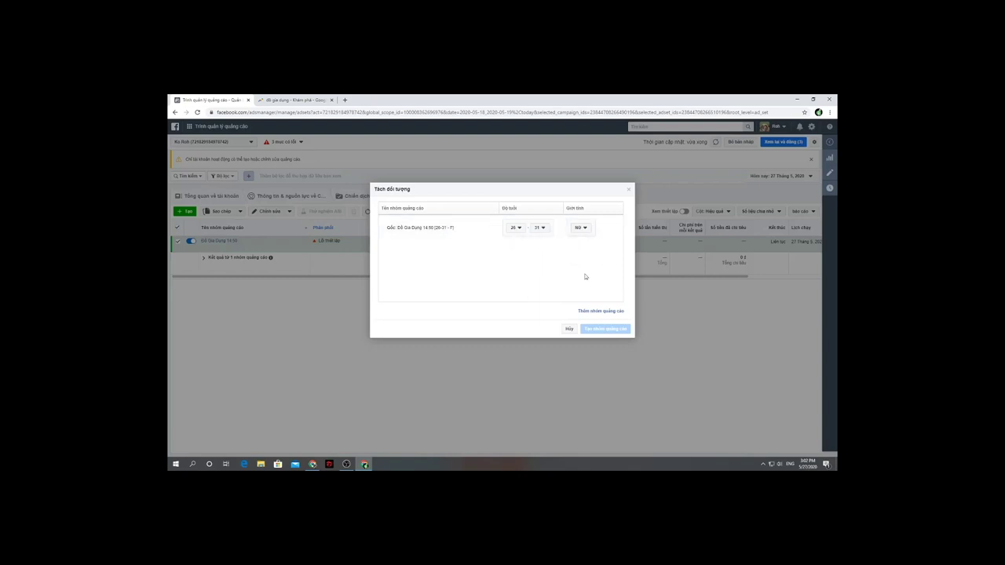
Step: Add two new ad sets to the split, women aged 32–37 and 38–43, and create them
{"action": "left_click", "coordinate": [602, 311]}
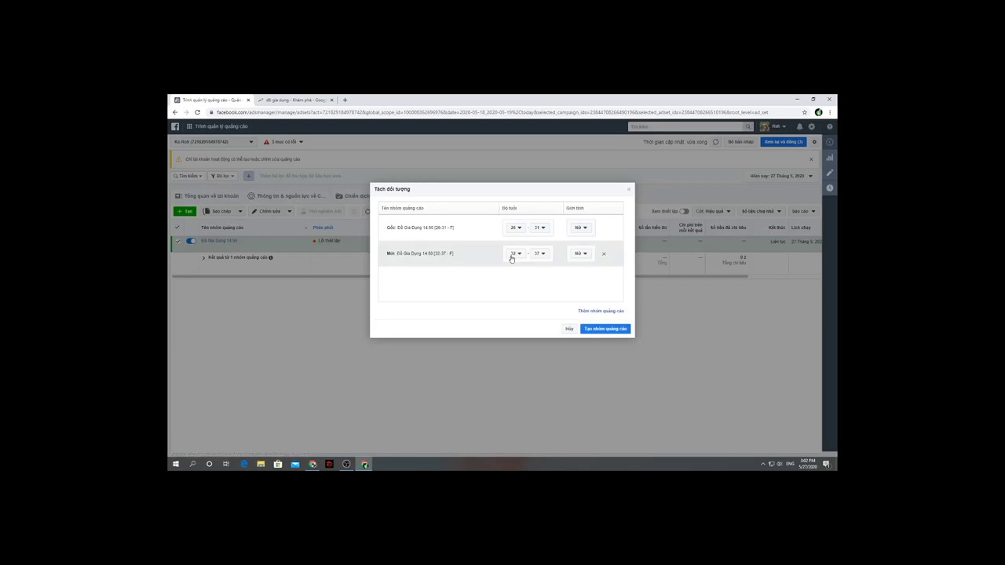
{"action": "left_click", "coordinate": [583, 311]}
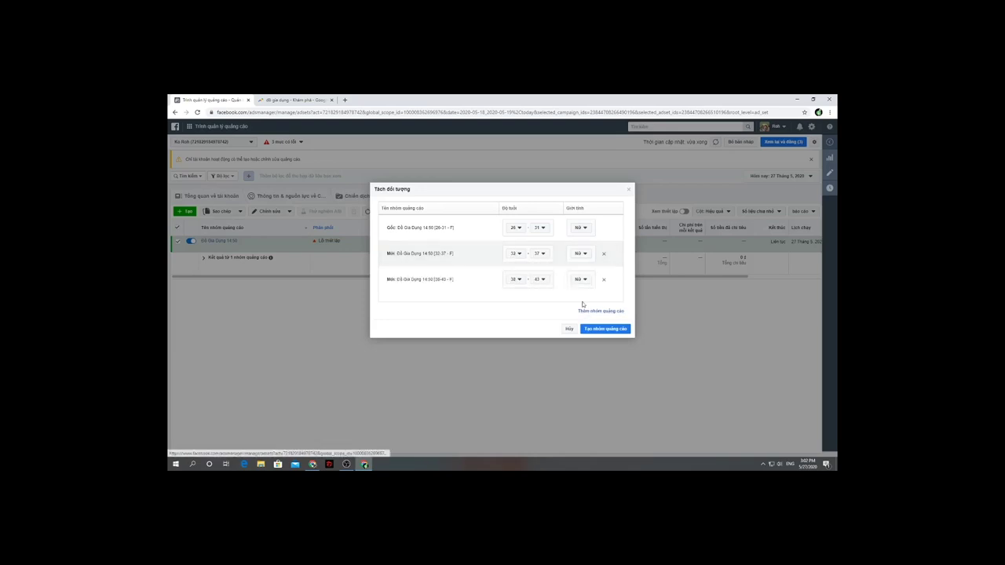
{"action": "left_click", "coordinate": [605, 328]}
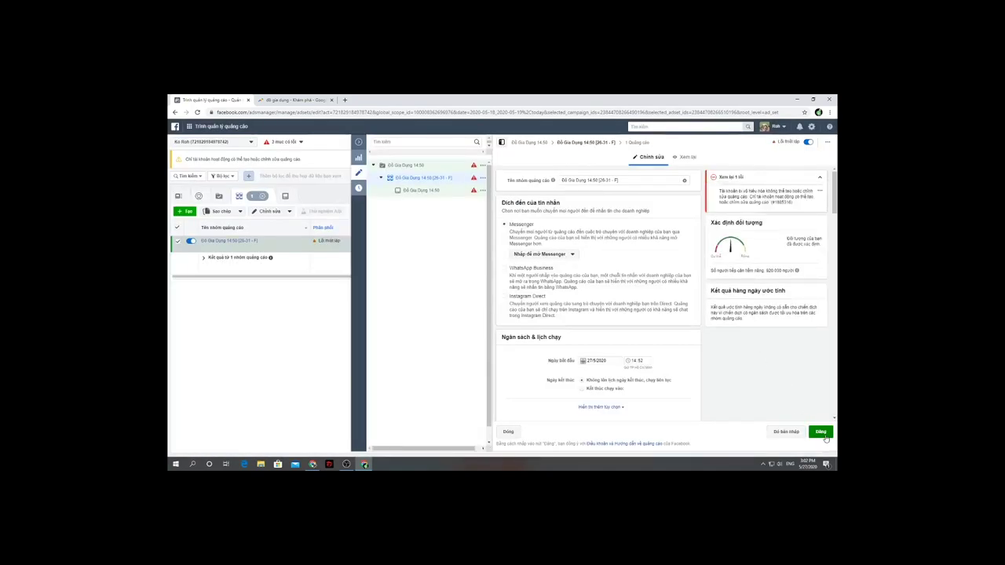
Step: Try to publish the women 26–31 ad set, and close its editing pane without publishing the draft
{"action": "left_click", "coordinate": [824, 436]}
{"action": "left_click", "coordinate": [567, 262]}
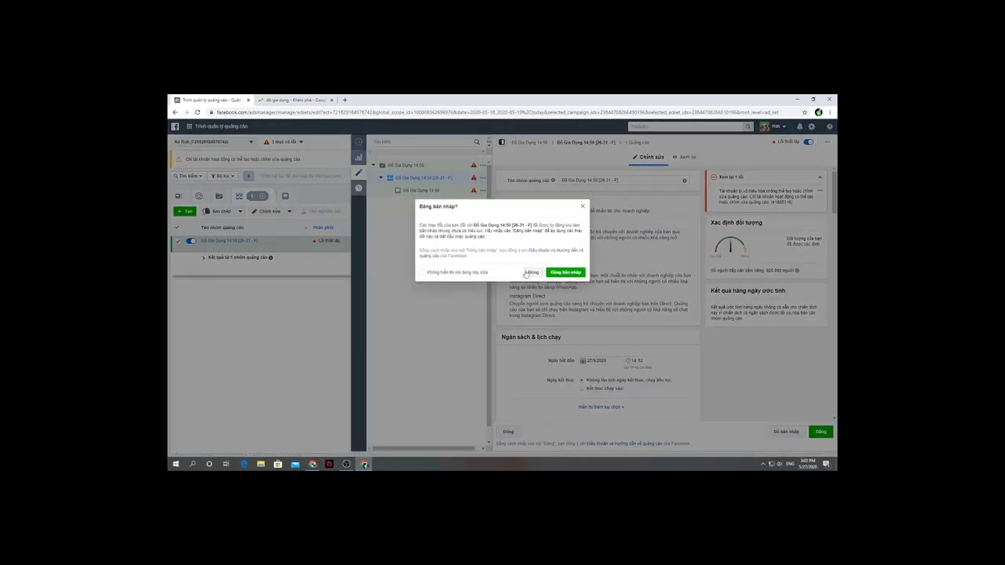
{"action": "left_click", "coordinate": [529, 273]}
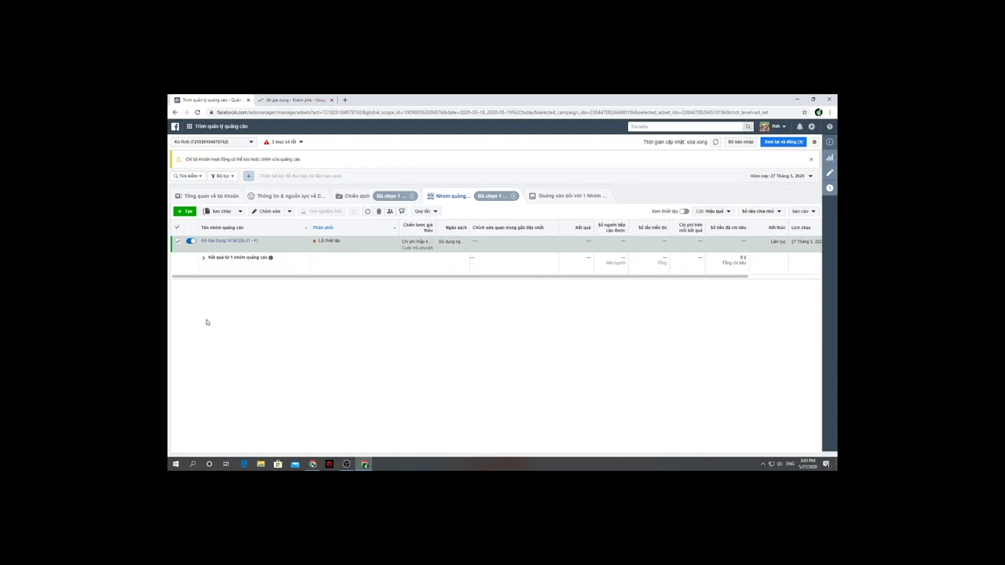
{"action": "left_click_drag", "start_coordinate": [776, 320], "coordinate": [829, 321]}
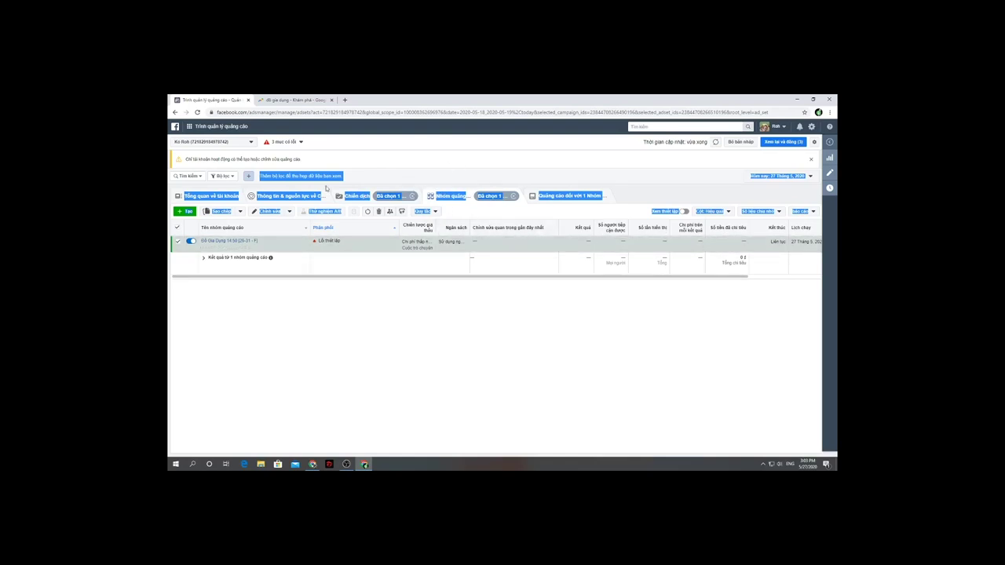
{"action": "left_click", "coordinate": [442, 176]}
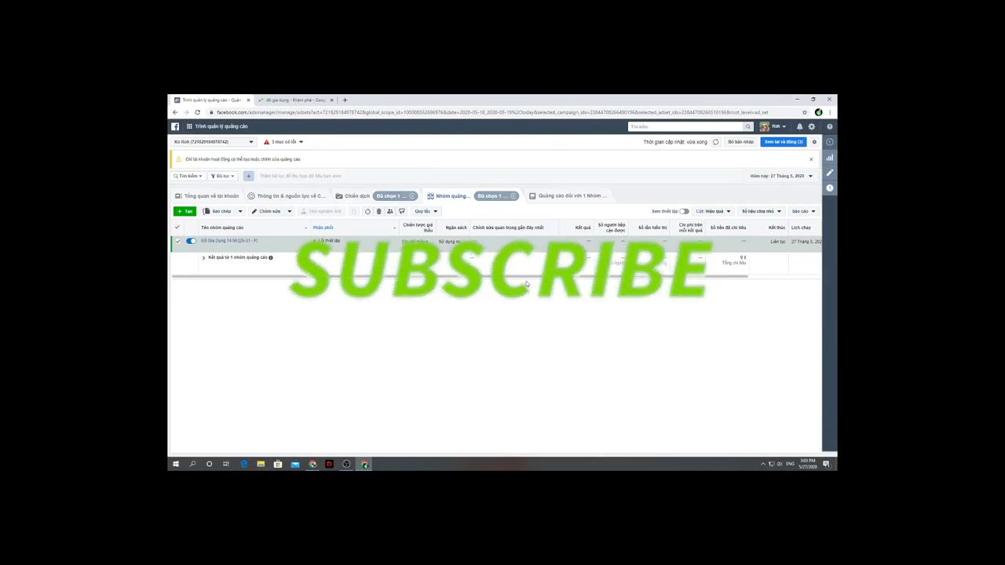